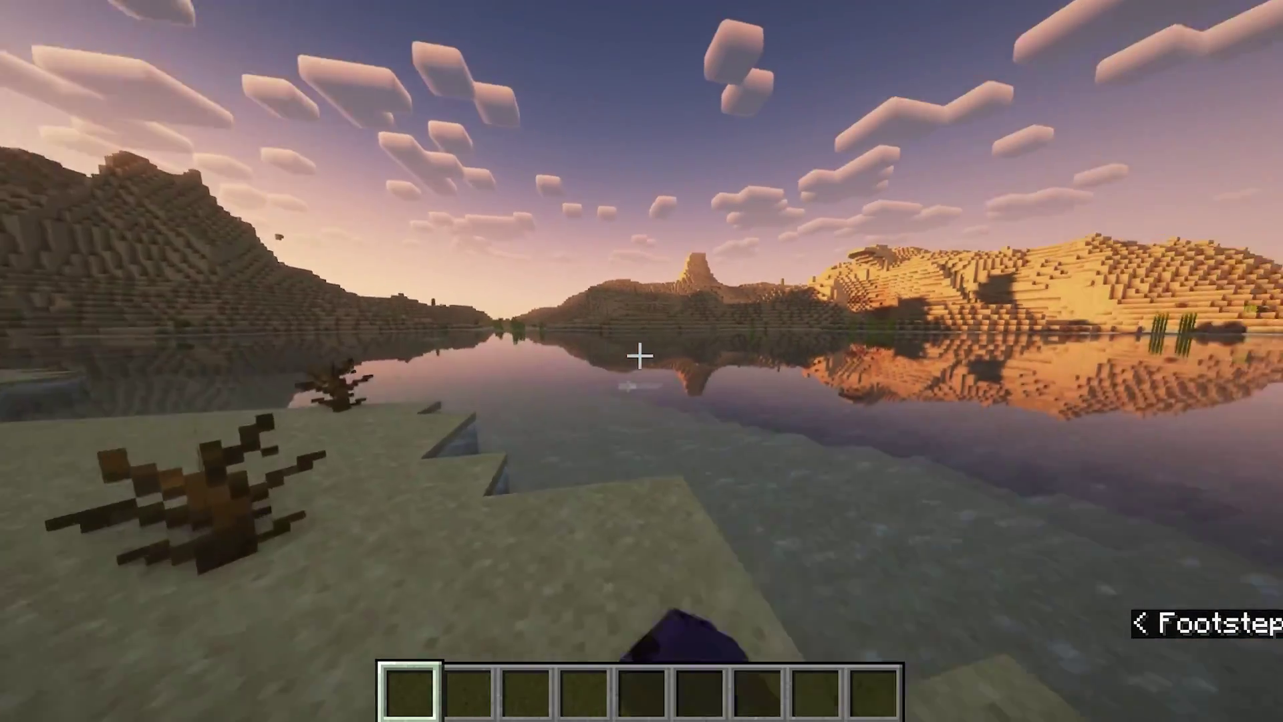
- After viewing the shaded lake's reflections, switch the camera to third-person front view
{"action": "key", "text": "F5"}
{"action": "key", "text": "F5"}
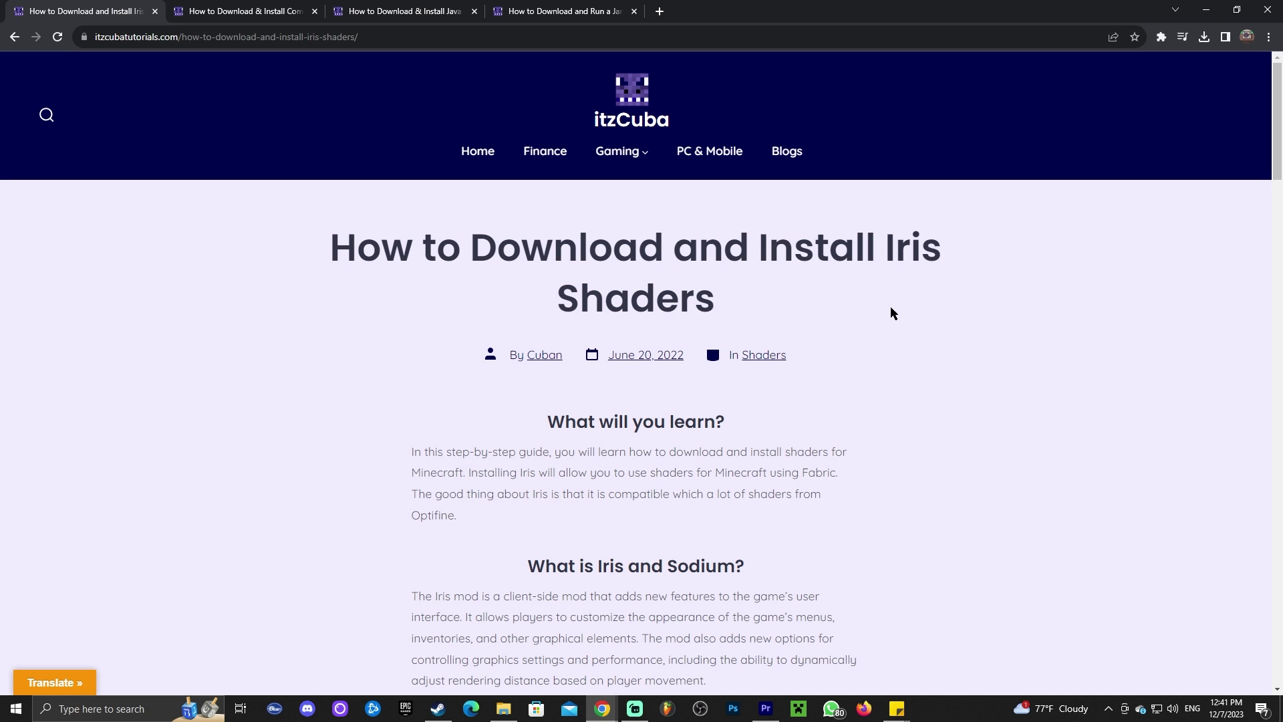
- Skim the itzCuba Iris guide's steps and follow Step 1's 'Download Iris Here' link to irisshaders.dev
{"action": "scroll", "coordinate": [914, 295], "scroll_direction": "down", "scroll_amount": 18}
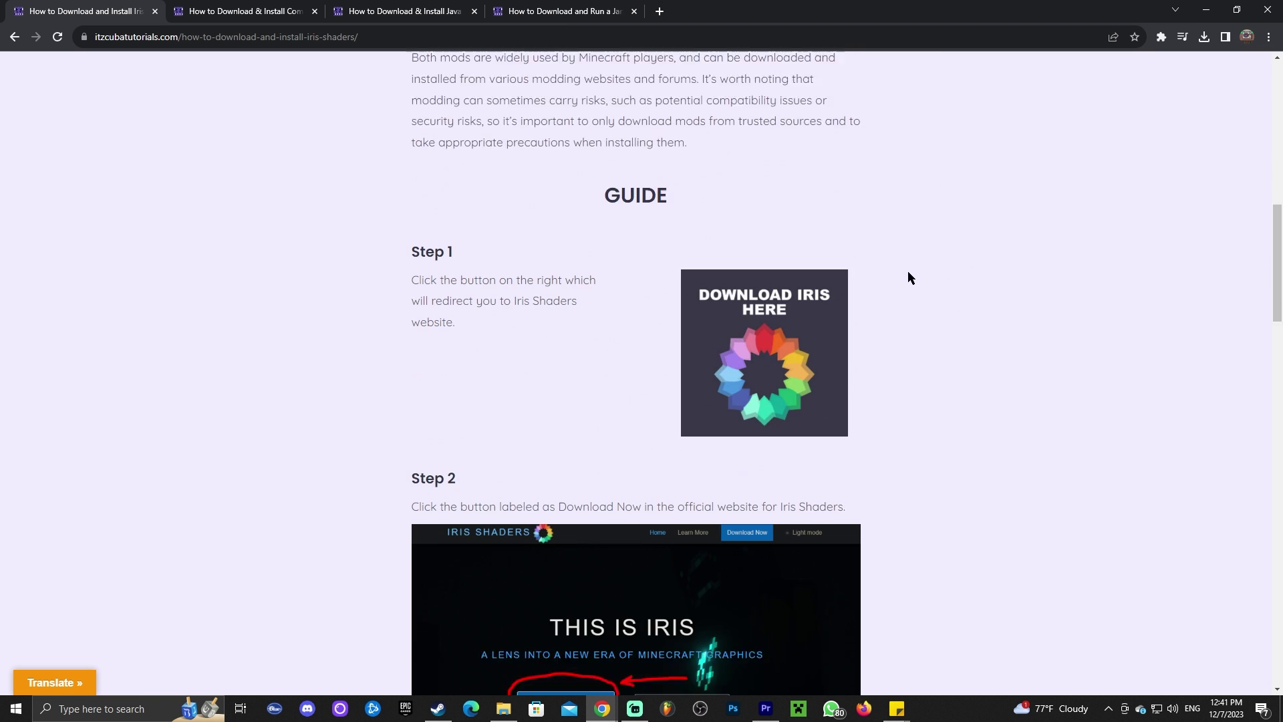
{"action": "scroll", "coordinate": [956, 257], "scroll_direction": "down", "scroll_amount": 7}
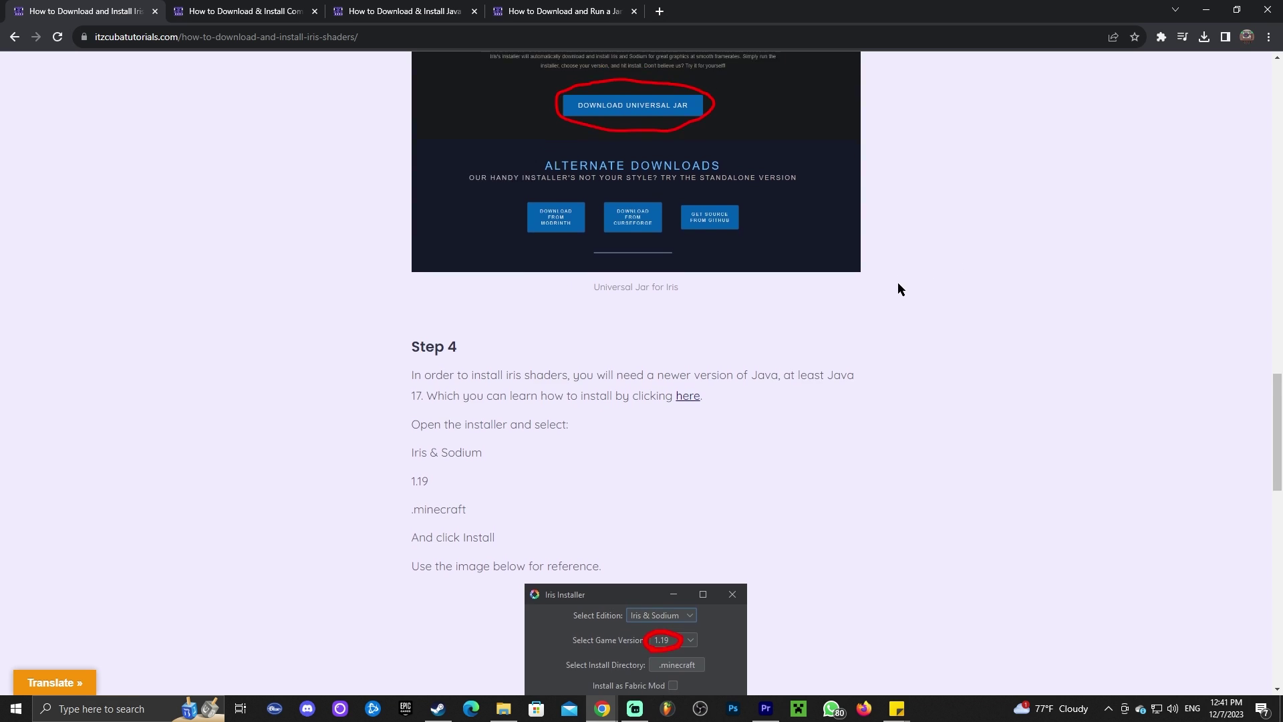
{"action": "scroll", "coordinate": [898, 288], "scroll_direction": "up", "scroll_amount": 5}
{"action": "scroll", "coordinate": [909, 290], "scroll_direction": "up", "scroll_amount": 9}
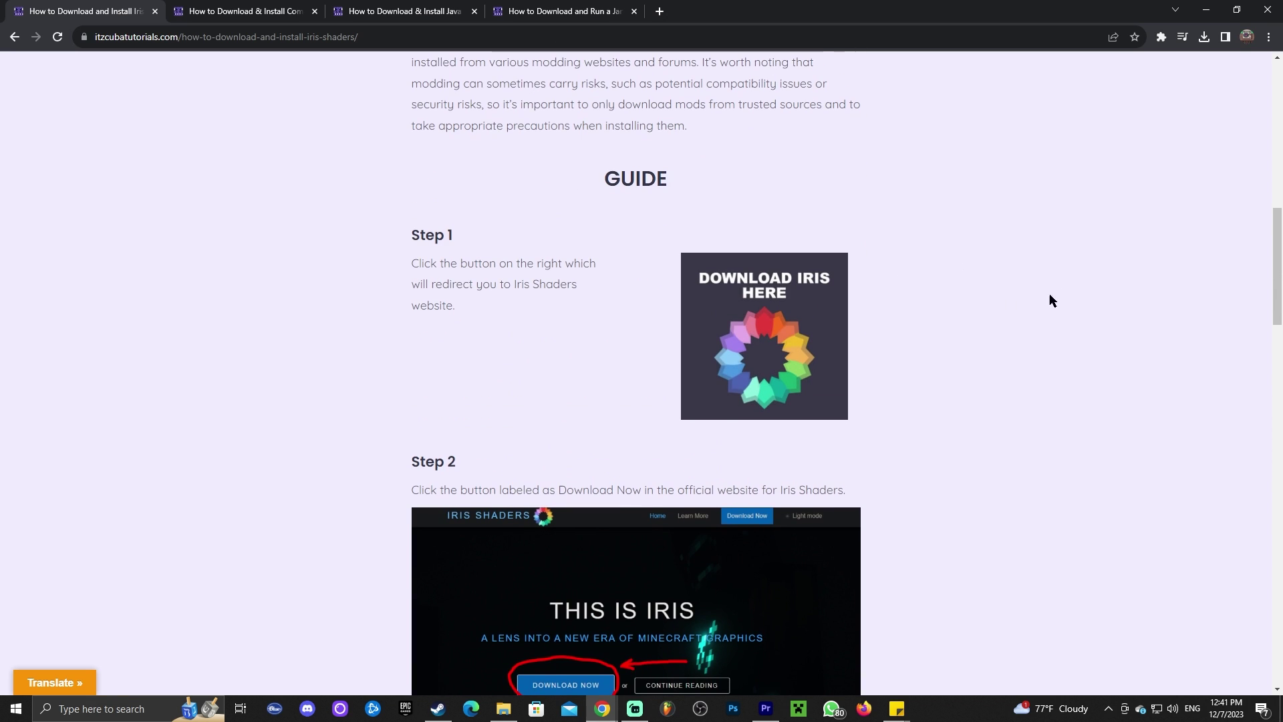
{"action": "scroll", "coordinate": [944, 299], "scroll_direction": "down", "scroll_amount": 8}
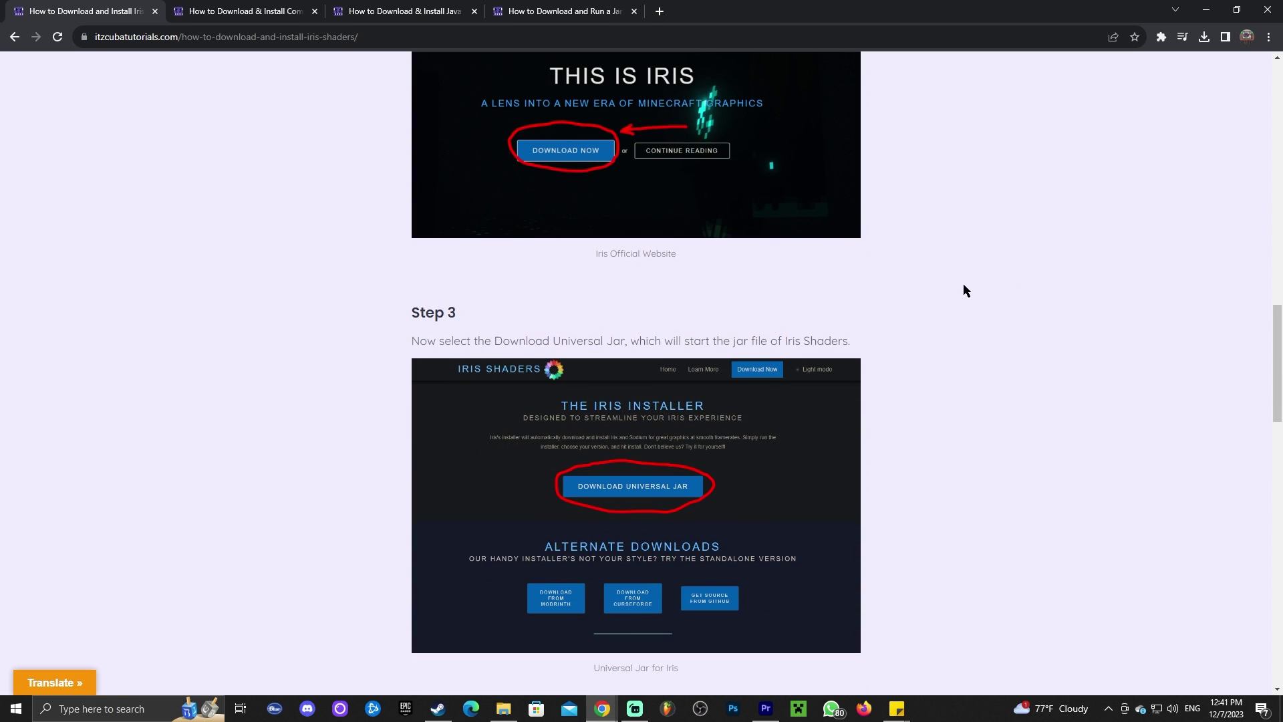
{"action": "scroll", "coordinate": [996, 288], "scroll_direction": "up", "scroll_amount": 8}
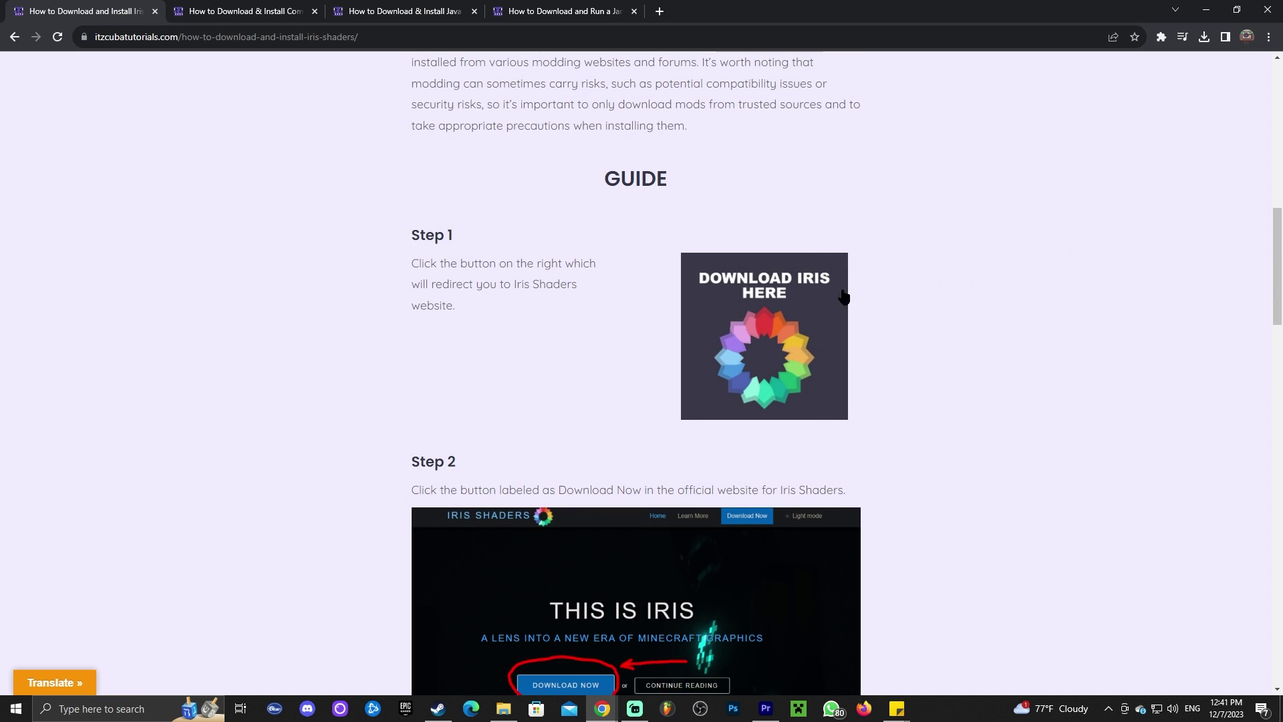
{"action": "left_click", "coordinate": [815, 296]}
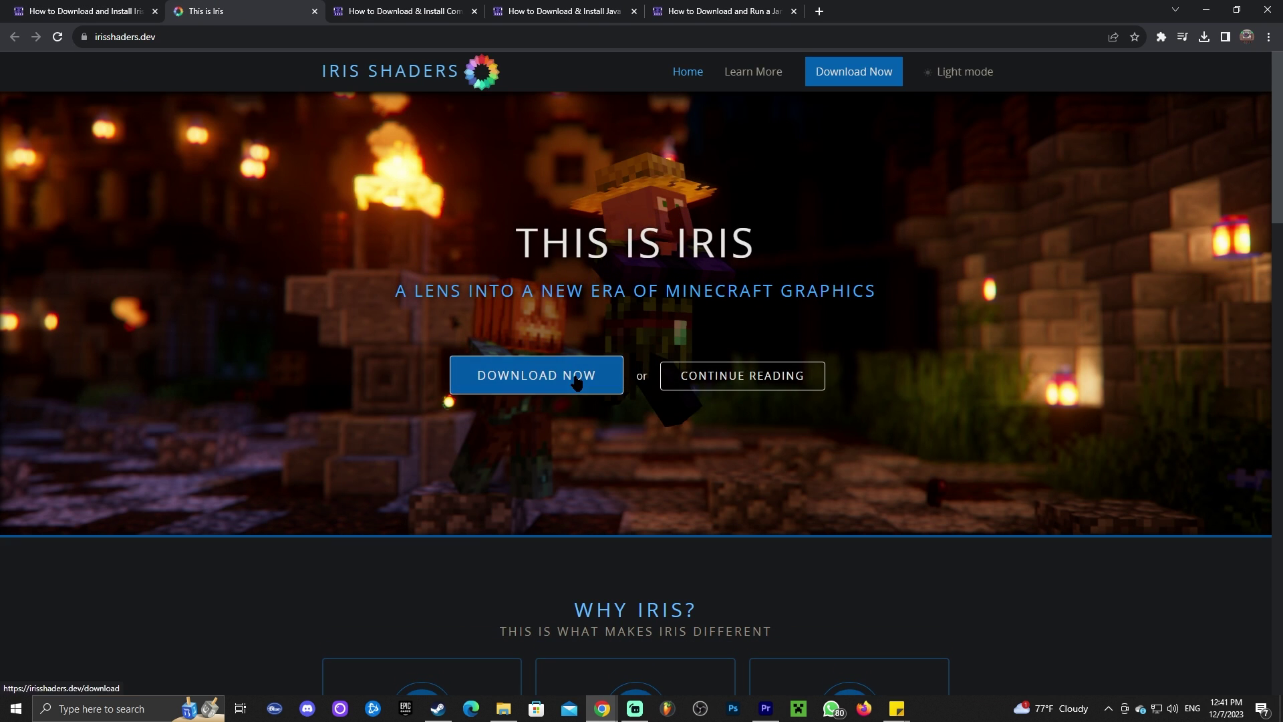
- Download the Iris universal installer jar, saving it to Downloads as Iris-Installer-3.0.2 (3).jar
{"action": "left_click", "coordinate": [576, 381]}
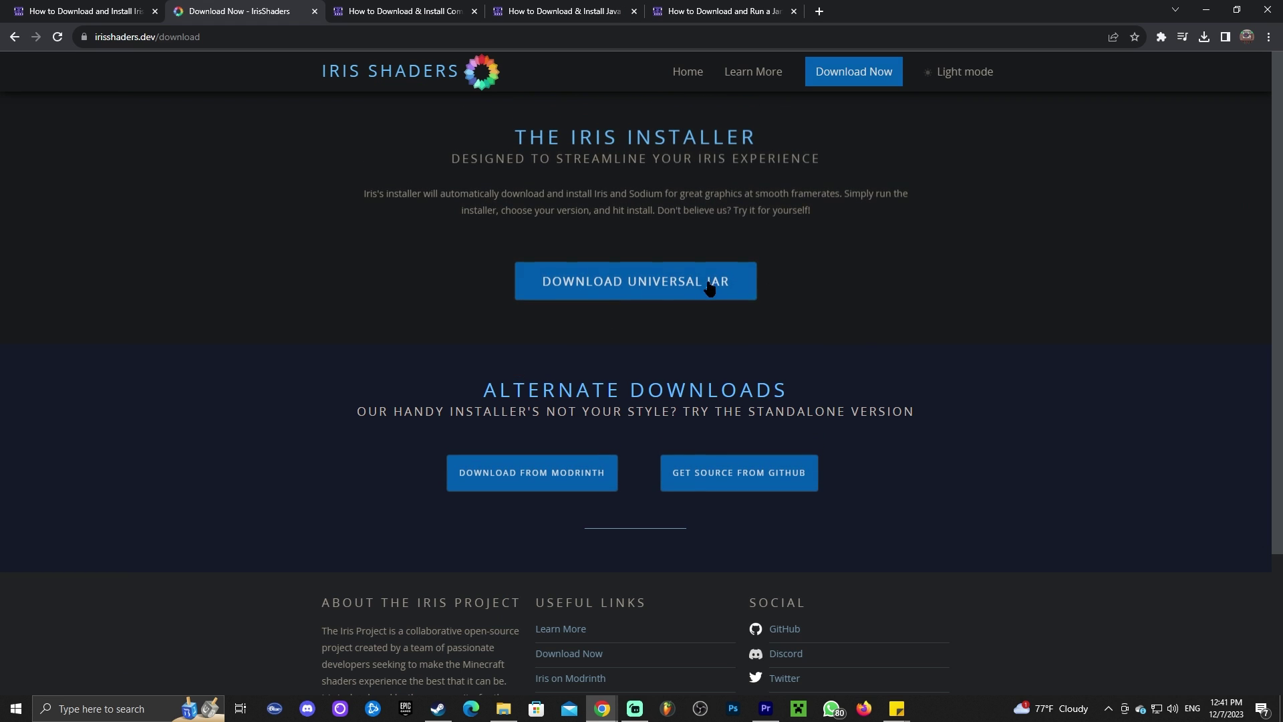
{"action": "left_click", "coordinate": [713, 285]}
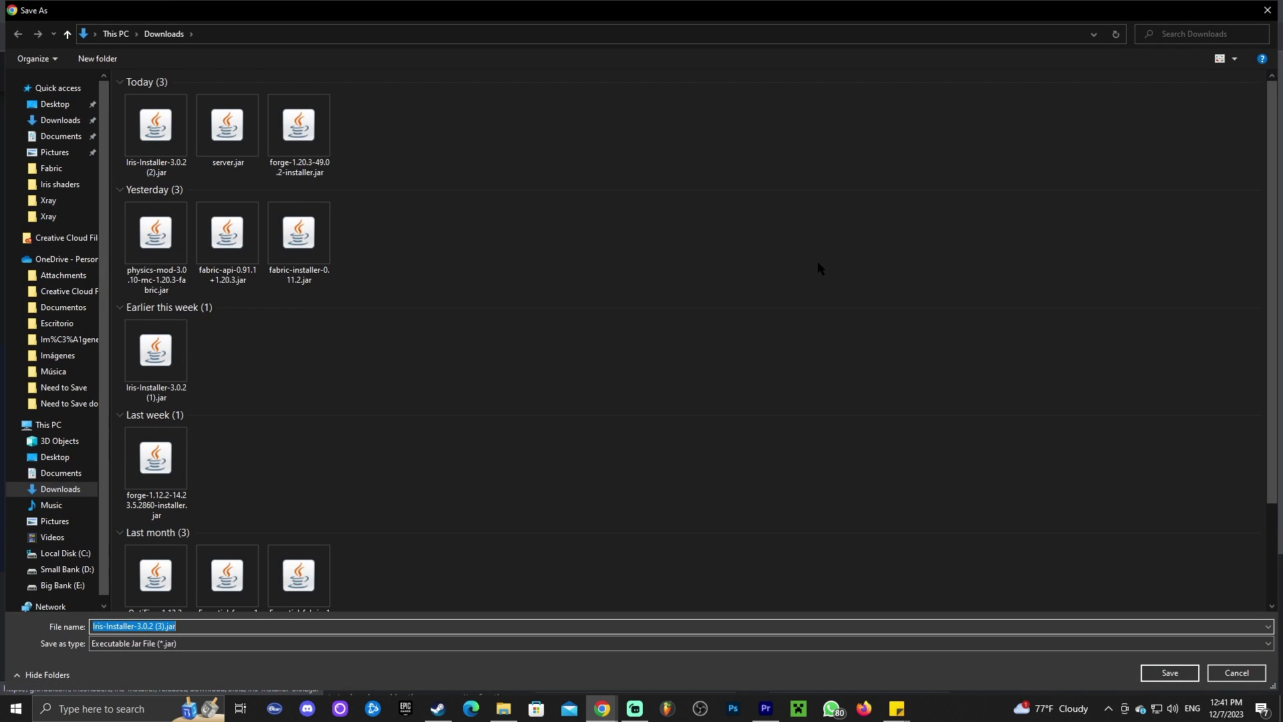
{"action": "left_click", "coordinate": [1185, 680]}
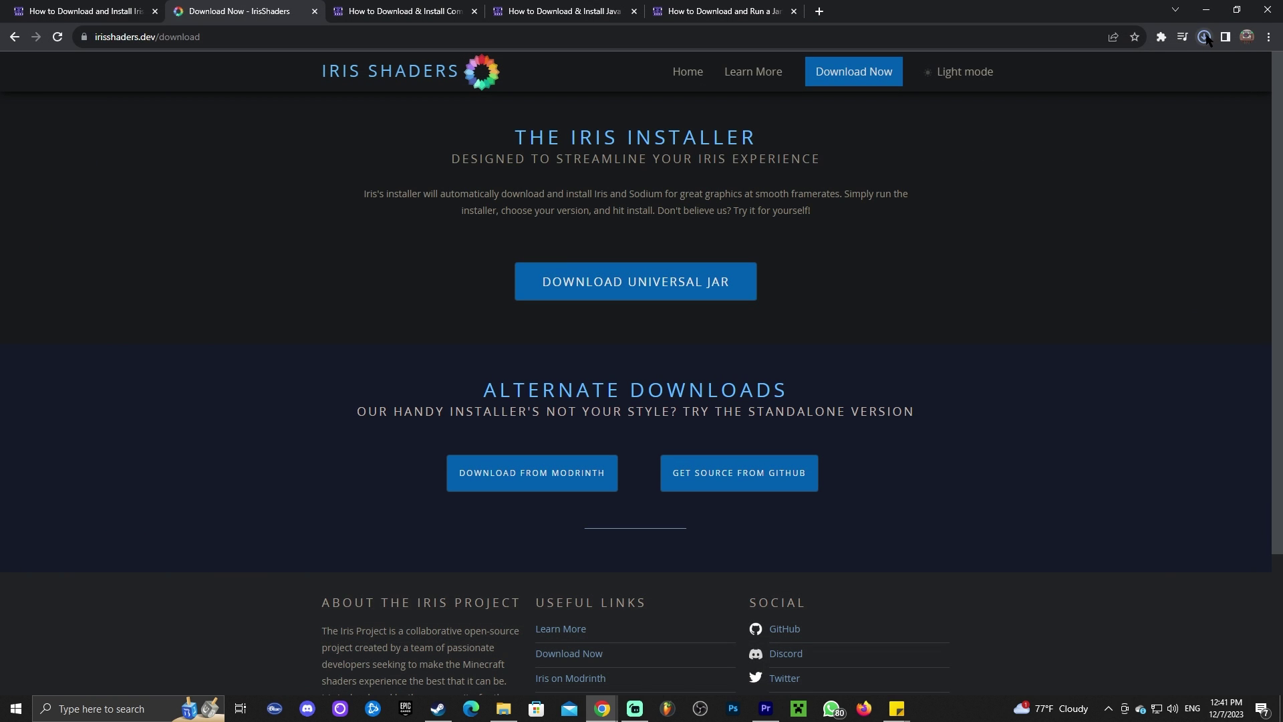
- Shrink Chrome and drag the Iris installer jar from recent downloads onto the desktop
{"action": "left_click_drag", "start_coordinate": [1043, 12], "coordinate": [1053, 62]}
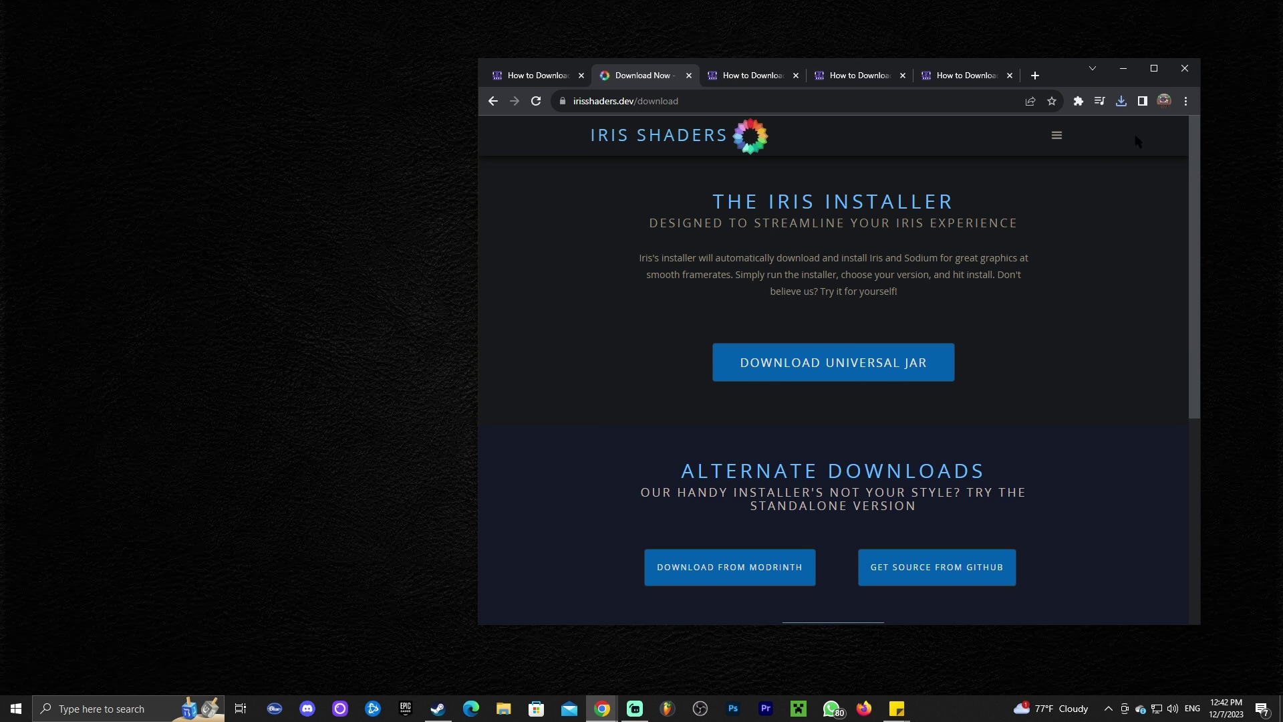
{"action": "left_click", "coordinate": [1122, 101]}
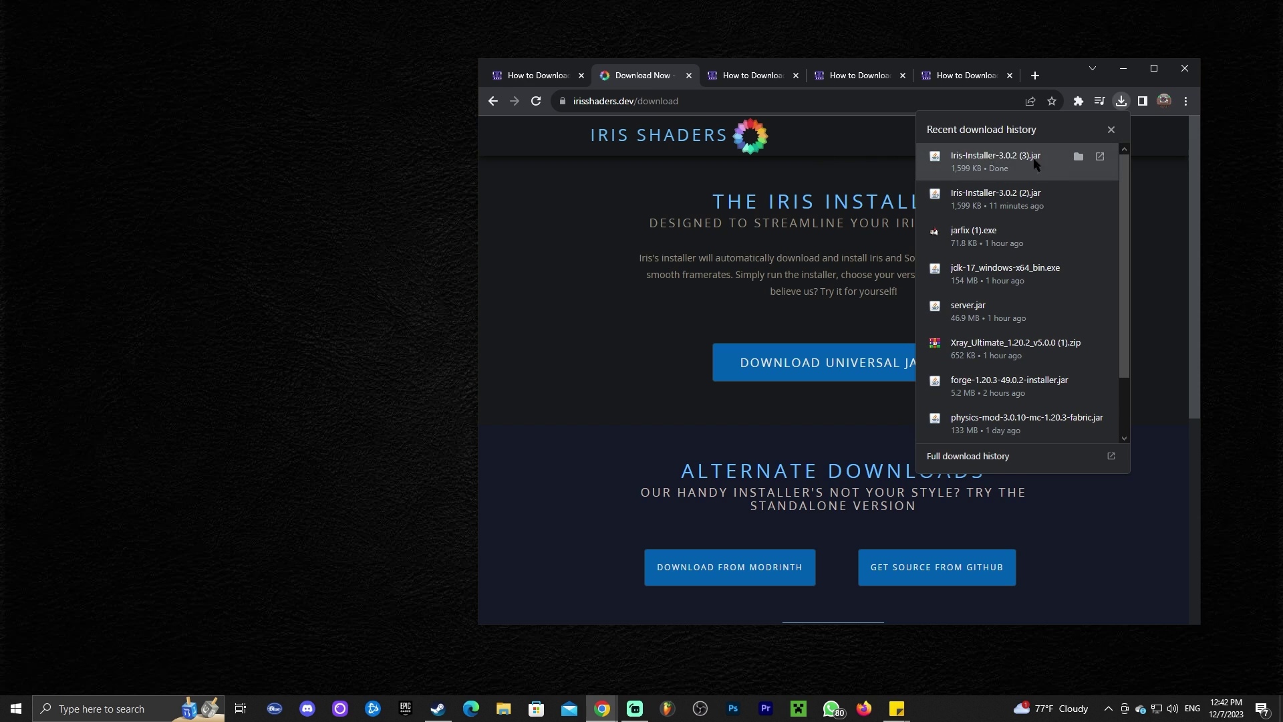
{"action": "left_click", "coordinate": [1121, 101]}
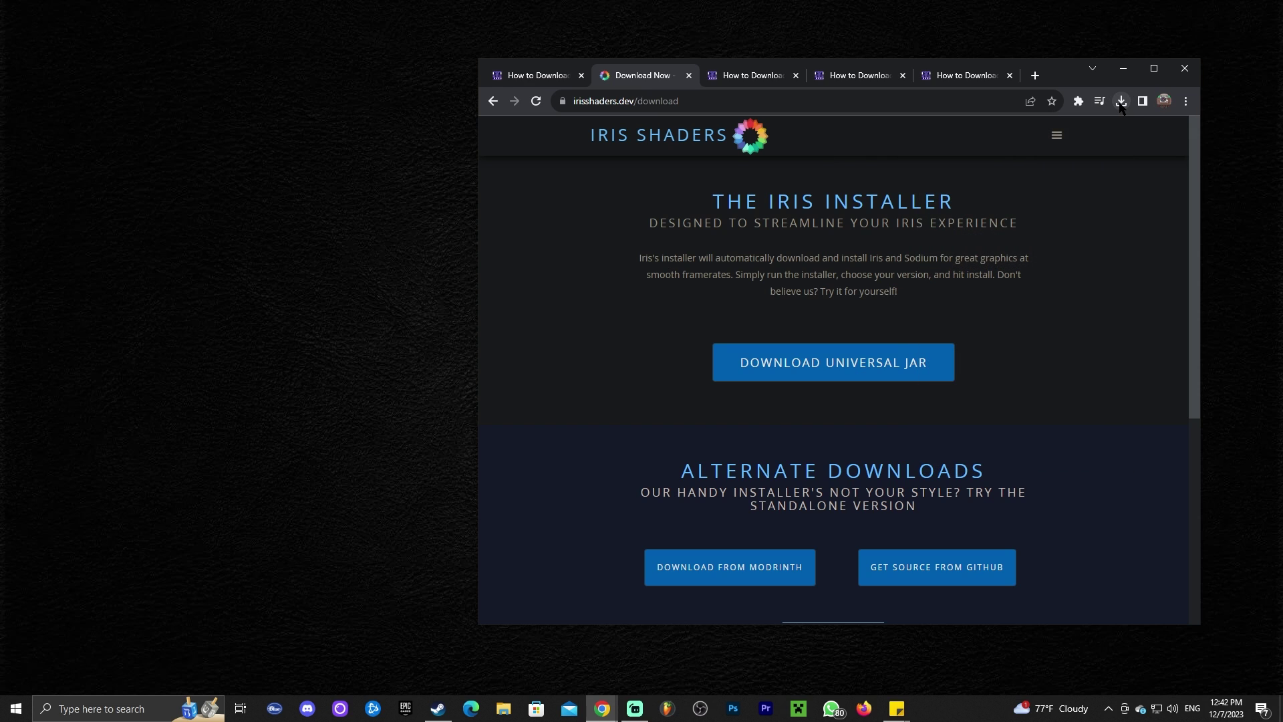
{"action": "left_click", "coordinate": [1121, 102]}
{"action": "left_click_drag", "start_coordinate": [1017, 157], "coordinate": [249, 147]}
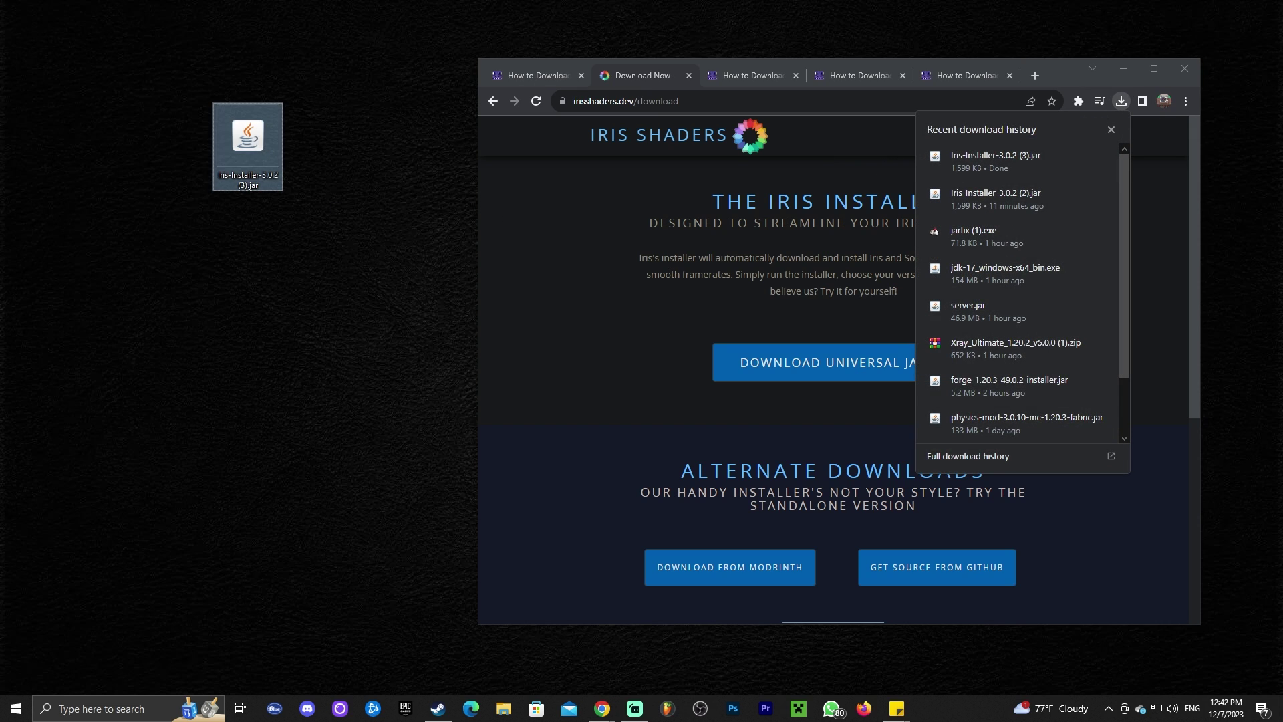
{"action": "left_click_drag", "start_coordinate": [384, 87], "coordinate": [242, 194]}
{"action": "left_click", "coordinate": [359, 133]}
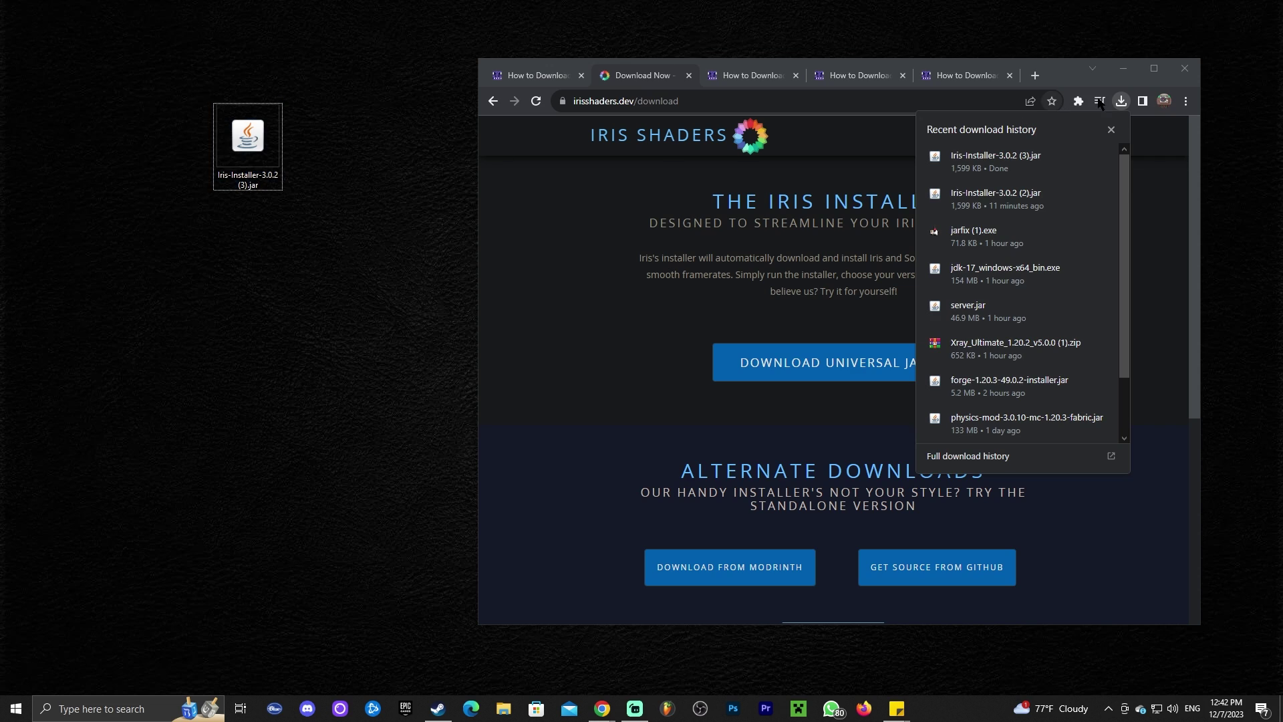
- Close the downloads list and the Iris guide and Iris download page tabs
{"action": "left_click", "coordinate": [1104, 113]}
{"action": "left_click", "coordinate": [1121, 100]}
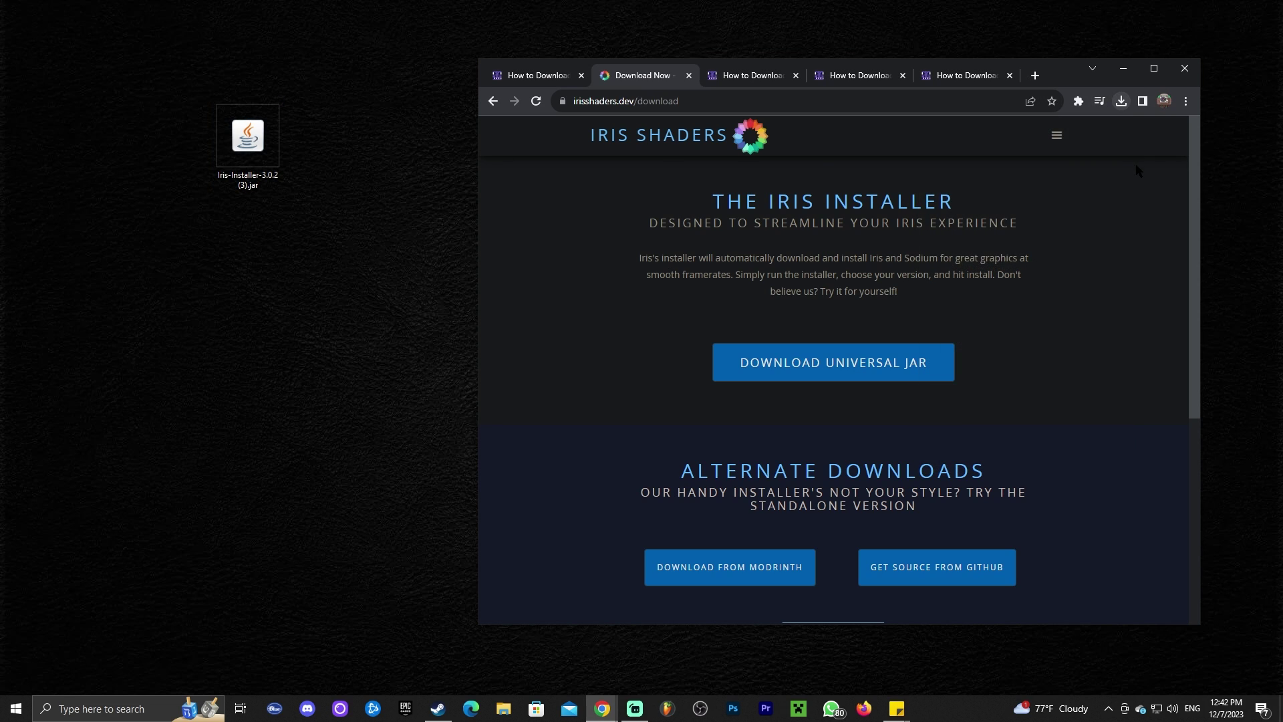
{"action": "left_click", "coordinate": [580, 75]}
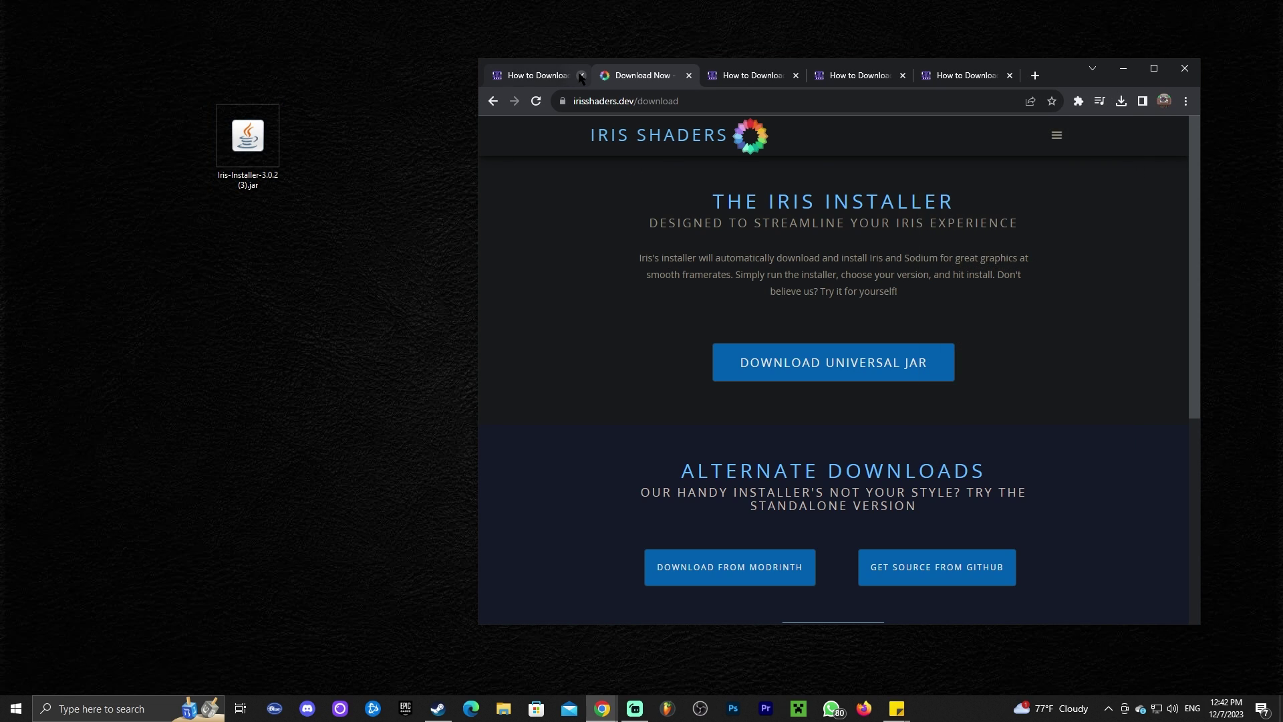
{"action": "left_click", "coordinate": [581, 75]}
- Maximize Chrome and scroll the Complementary Reimagined guide to Step 1's 1.19.4 download section
{"action": "left_click", "coordinate": [1154, 69]}
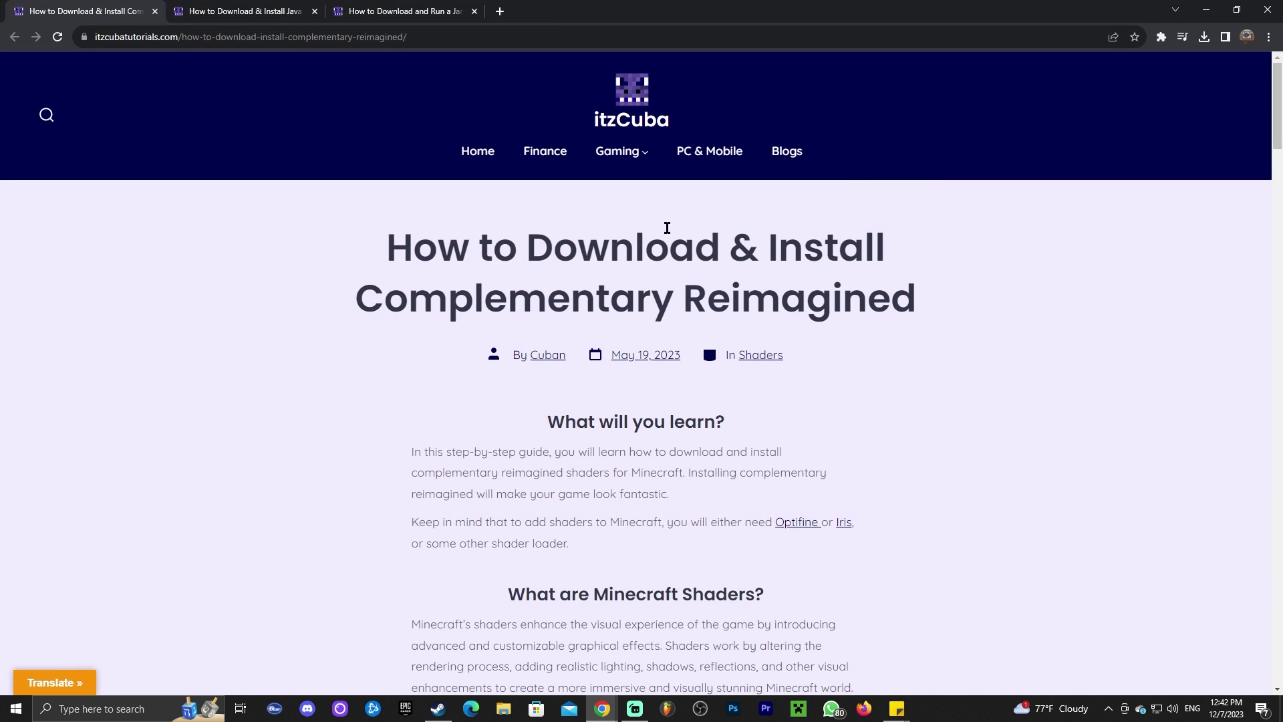
{"action": "scroll", "coordinate": [991, 252], "scroll_direction": "down", "scroll_amount": 12}
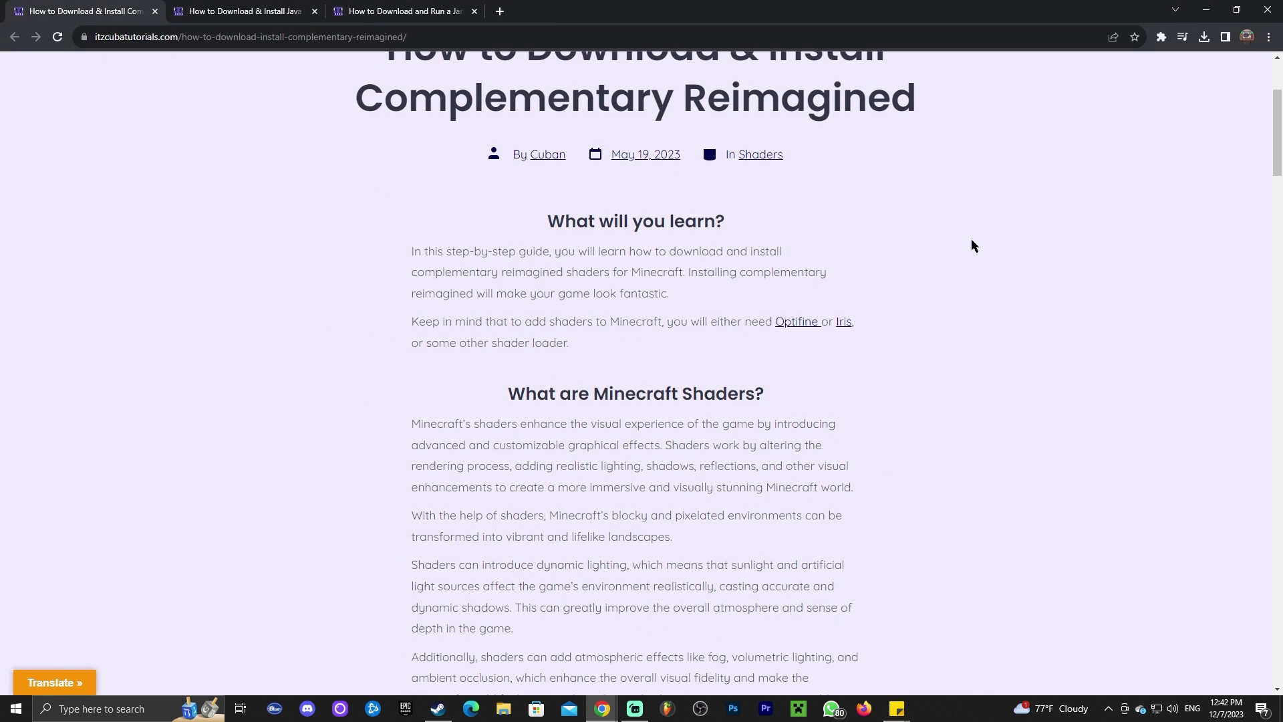
{"action": "scroll", "coordinate": [892, 237], "scroll_direction": "down", "scroll_amount": 3}
{"action": "scroll", "coordinate": [940, 246], "scroll_direction": "up", "scroll_amount": 13}
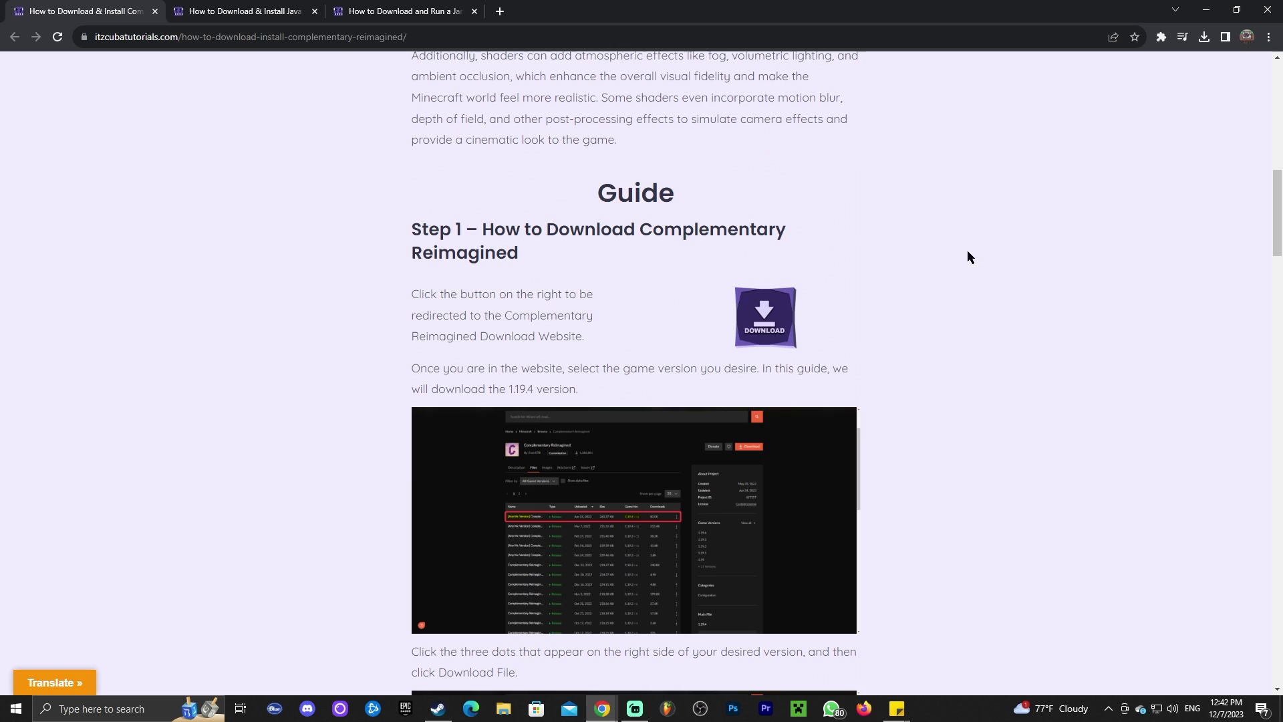
{"action": "scroll", "coordinate": [942, 218], "scroll_direction": "up", "scroll_amount": 2}
{"action": "scroll", "coordinate": [929, 327], "scroll_direction": "down", "scroll_amount": 10}
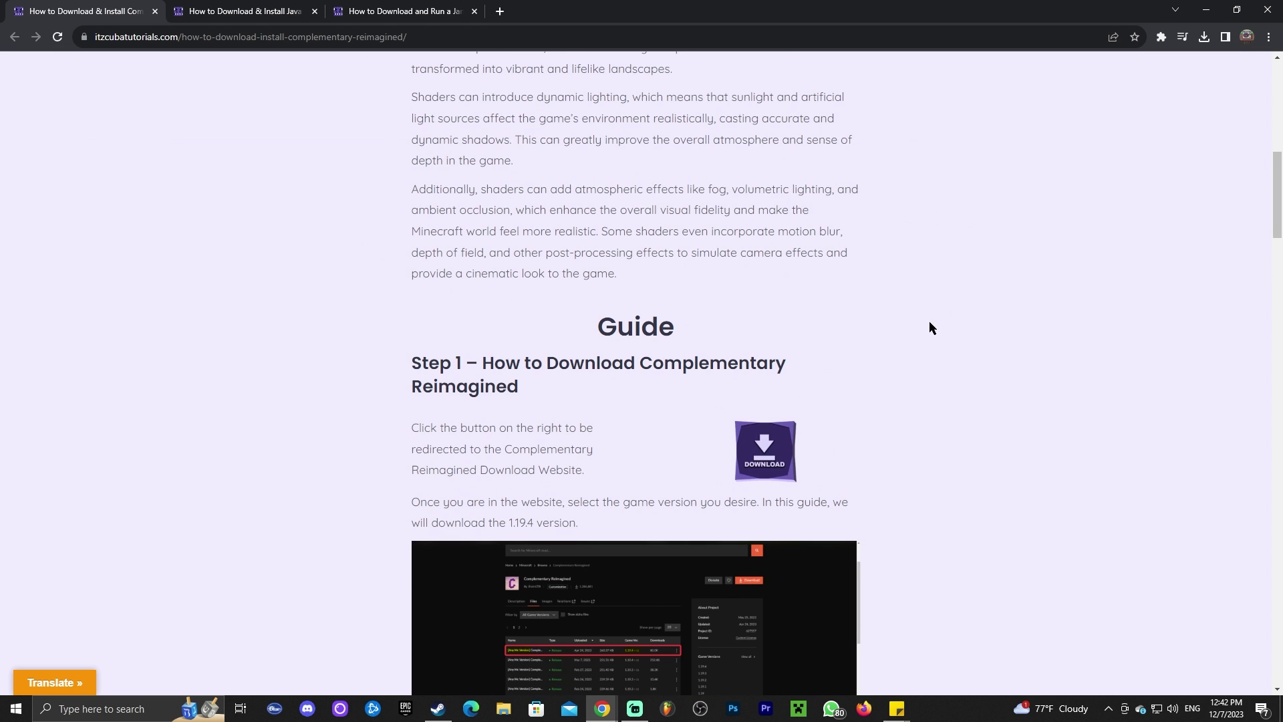
- Open the Complementary Reimagined CurseForge download page in a smaller window and scroll to its files
{"action": "left_click", "coordinate": [793, 253]}
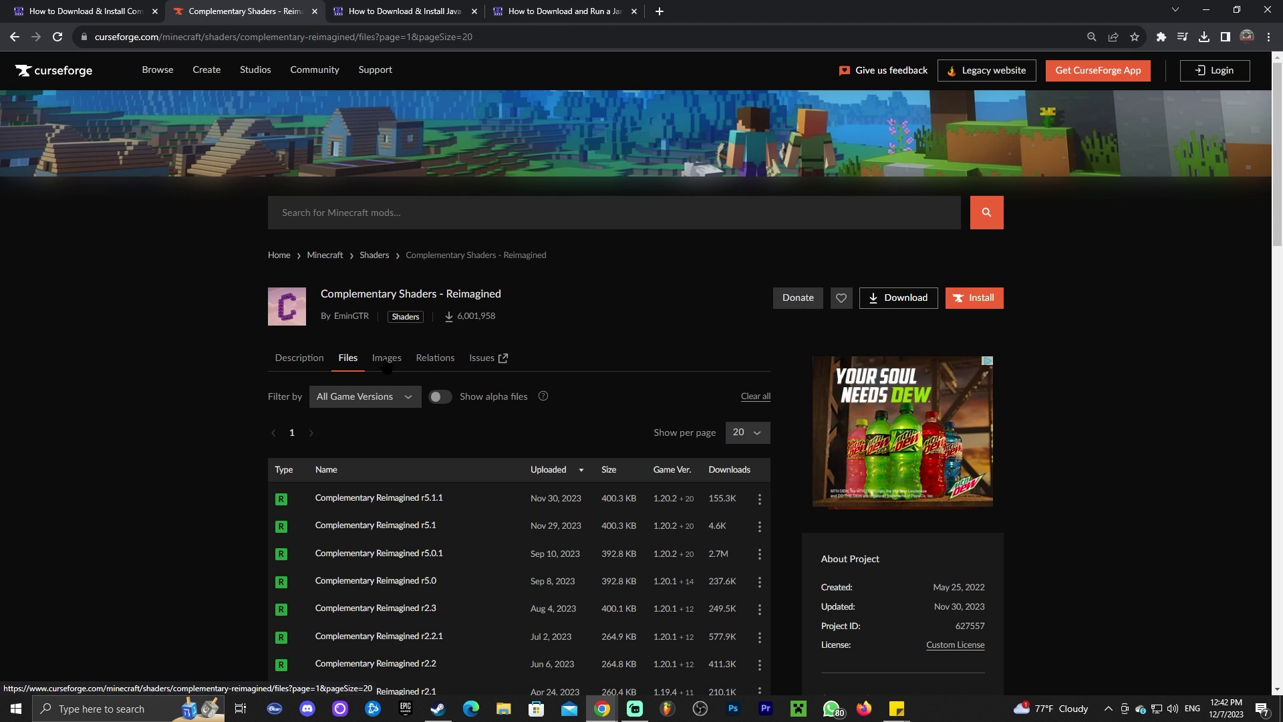
{"action": "left_click_drag", "start_coordinate": [892, 5], "coordinate": [791, 40]}
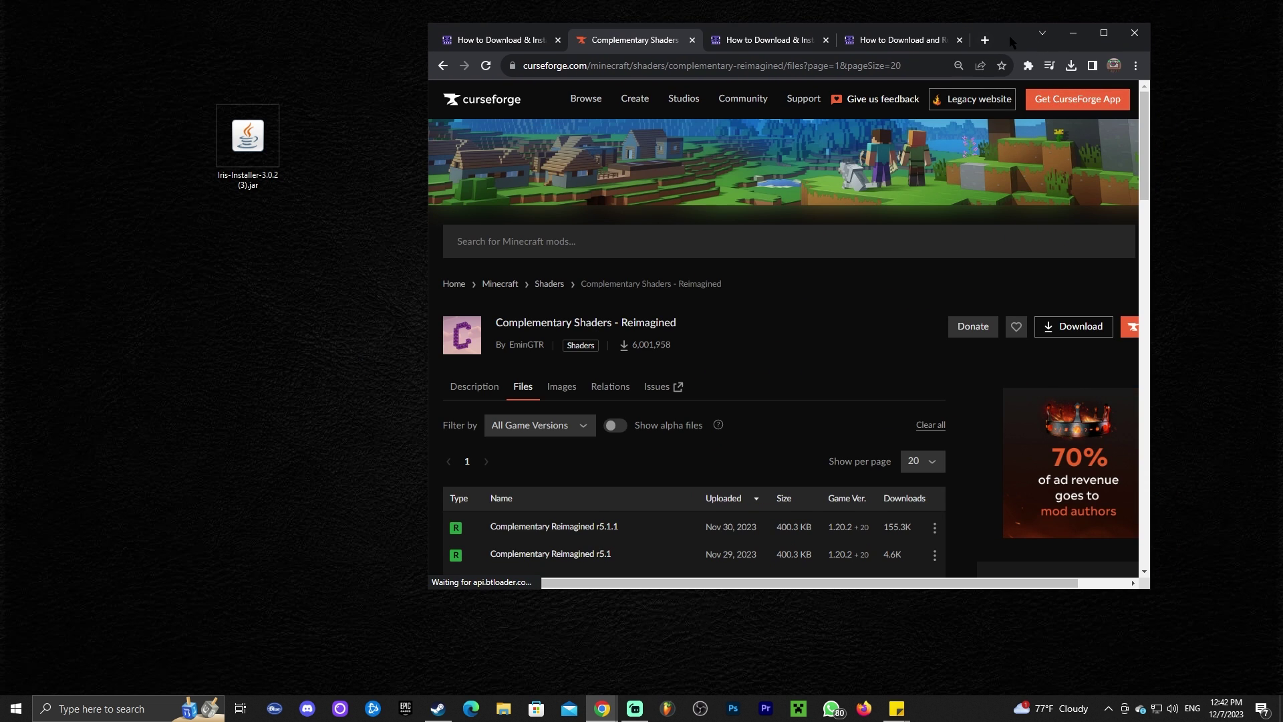
{"action": "left_click_drag", "start_coordinate": [978, 588], "coordinate": [979, 650]}
{"action": "scroll", "coordinate": [939, 328], "scroll_direction": "down", "scroll_amount": 3}
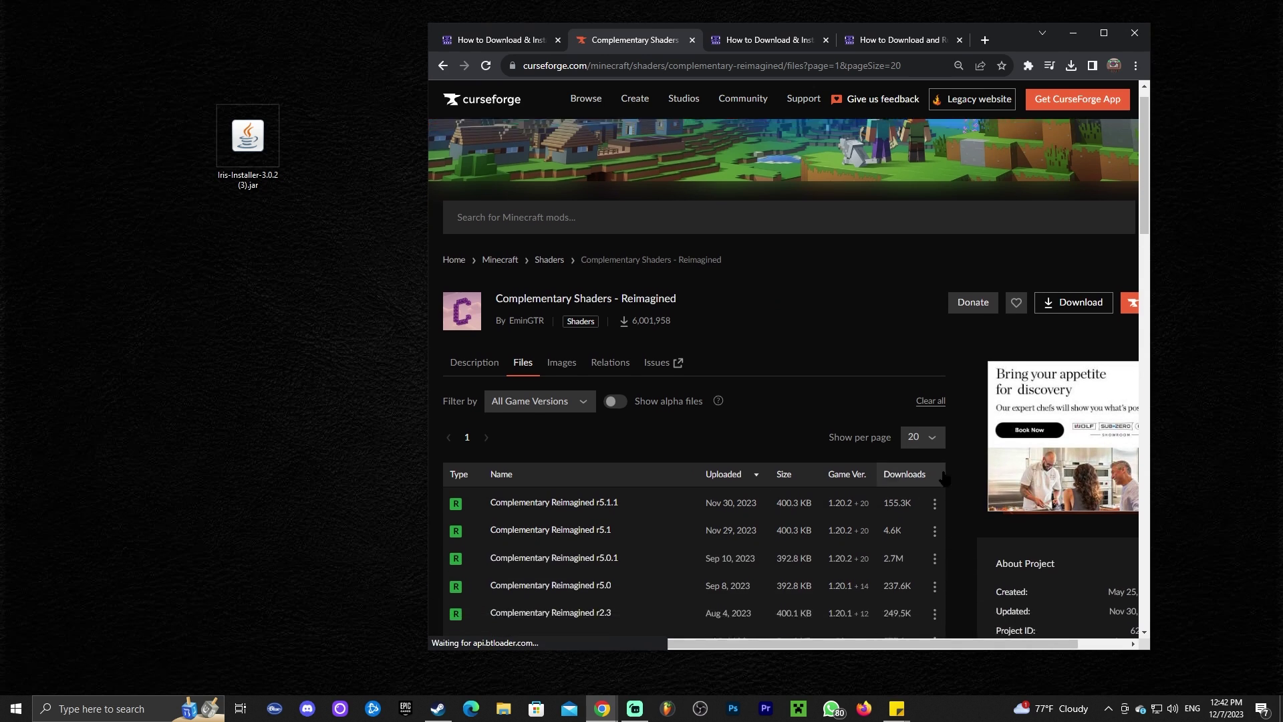
- Download the r5.1.1 shader pack file and save the zip to Downloads
{"action": "mouse_move", "coordinate": [856, 332]}
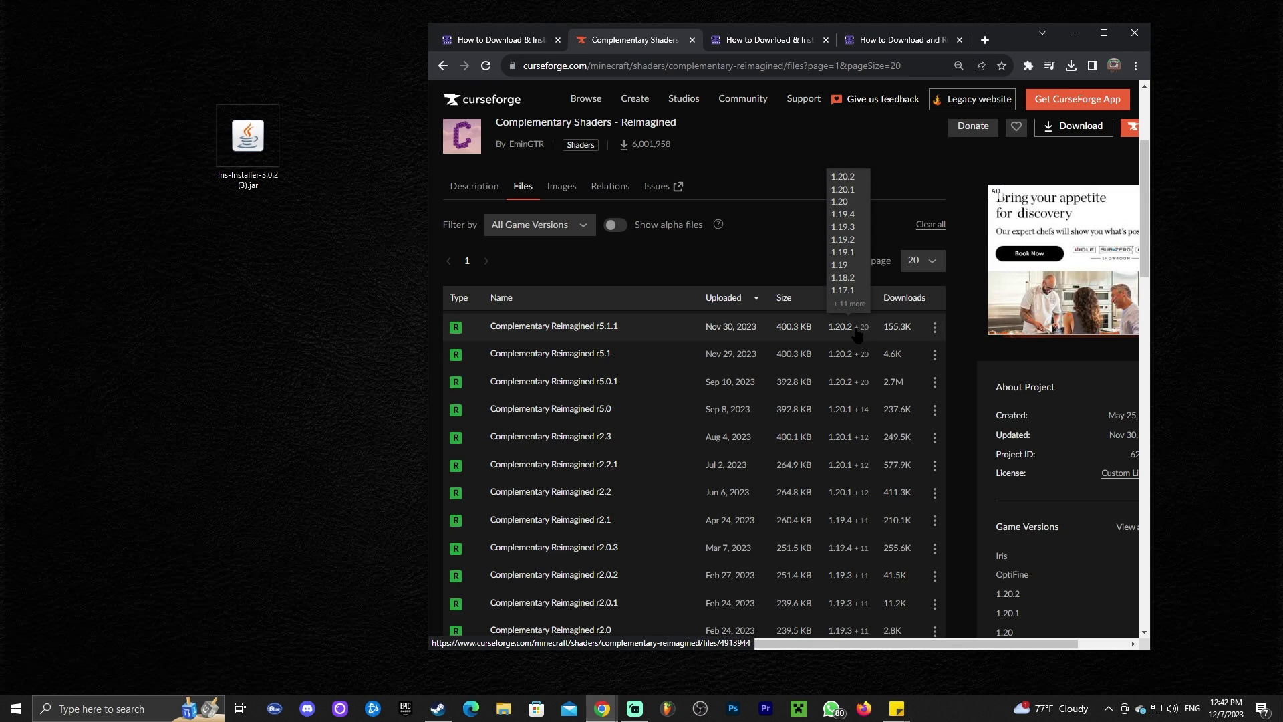
{"action": "left_click", "coordinate": [935, 328]}
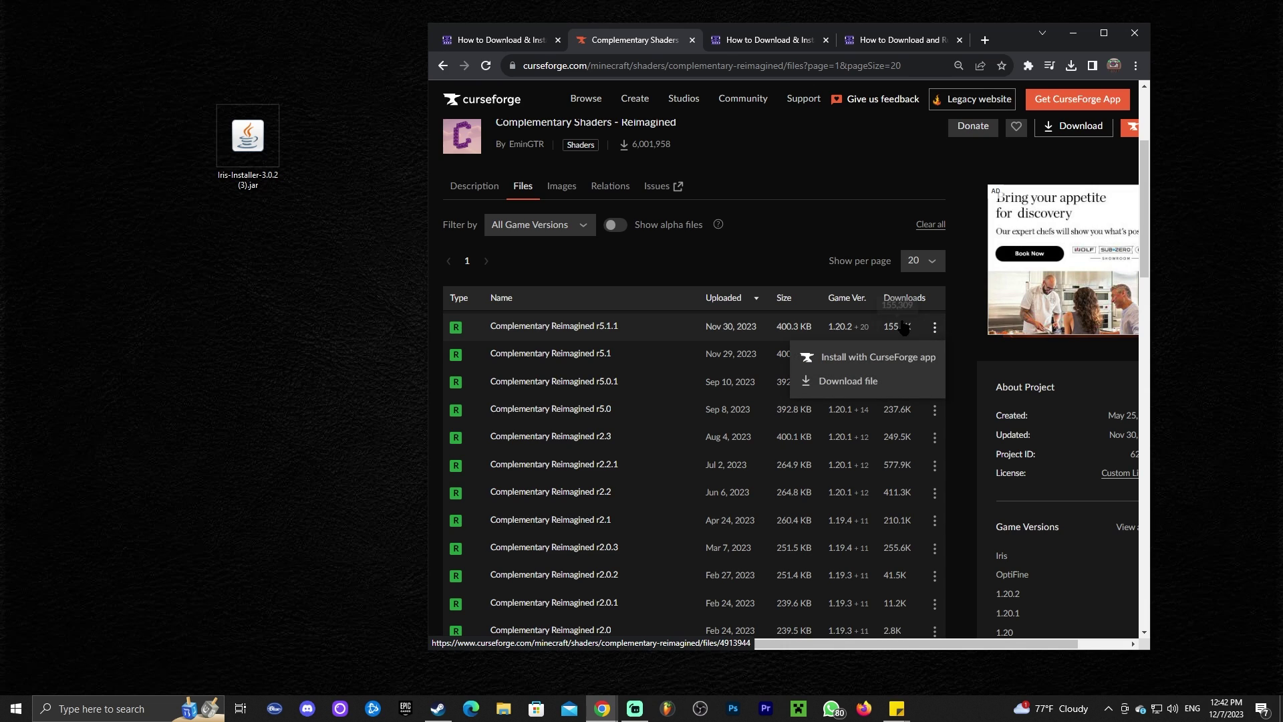
{"action": "left_click", "coordinate": [853, 382]}
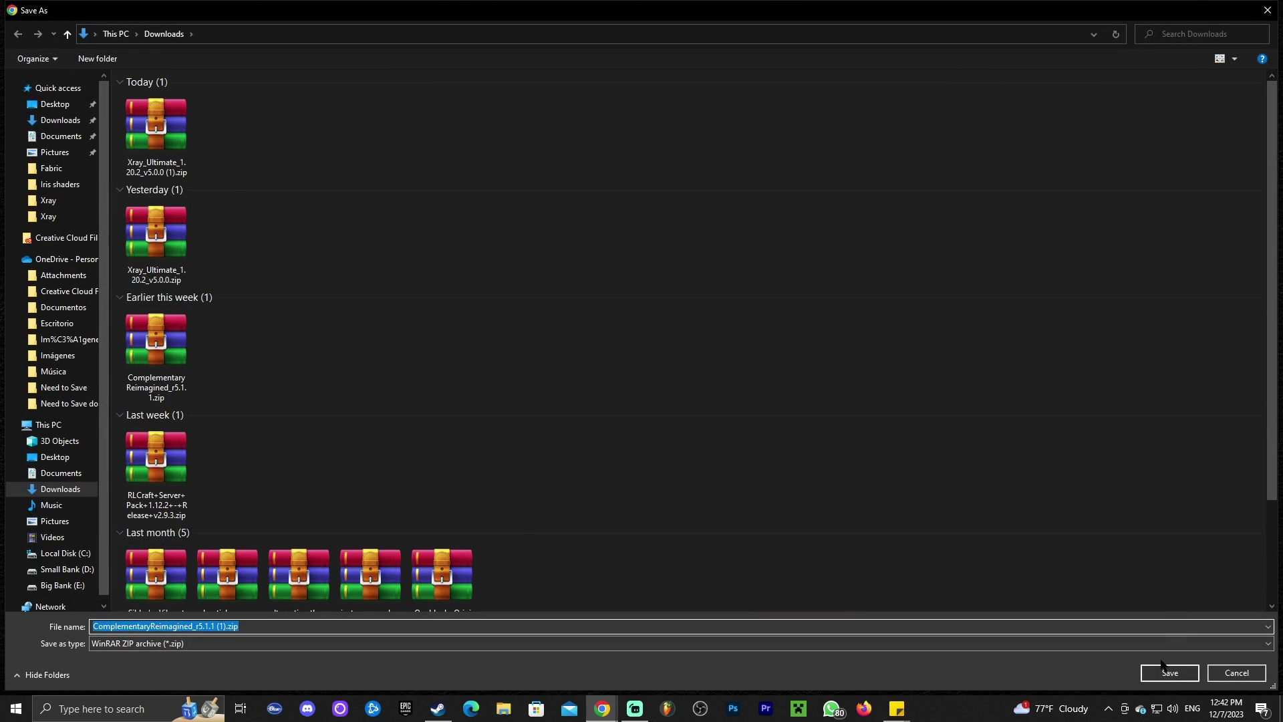
{"action": "left_click", "coordinate": [1164, 671]}
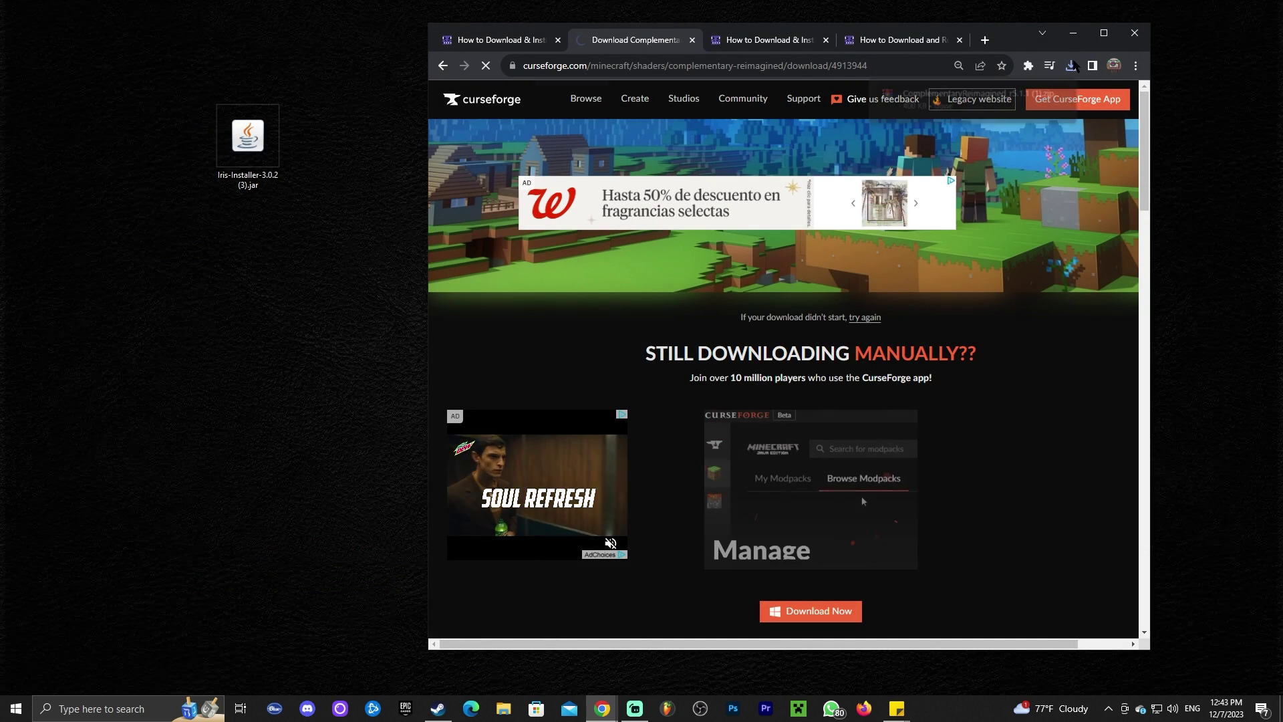
- Drag the ComplementaryReimagined zip from recent downloads onto the desktop and close the first CurseForge tab
{"action": "left_click", "coordinate": [1071, 66]}
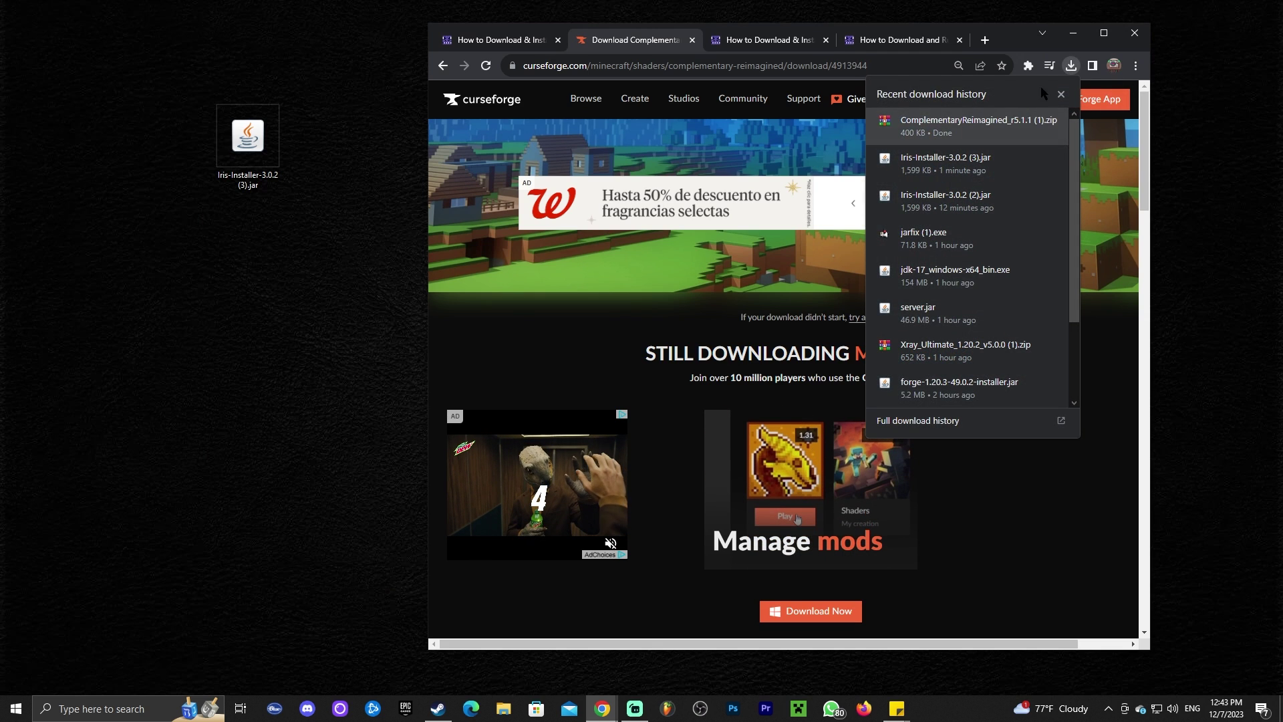
{"action": "left_click_drag", "start_coordinate": [969, 127], "coordinate": [247, 252]}
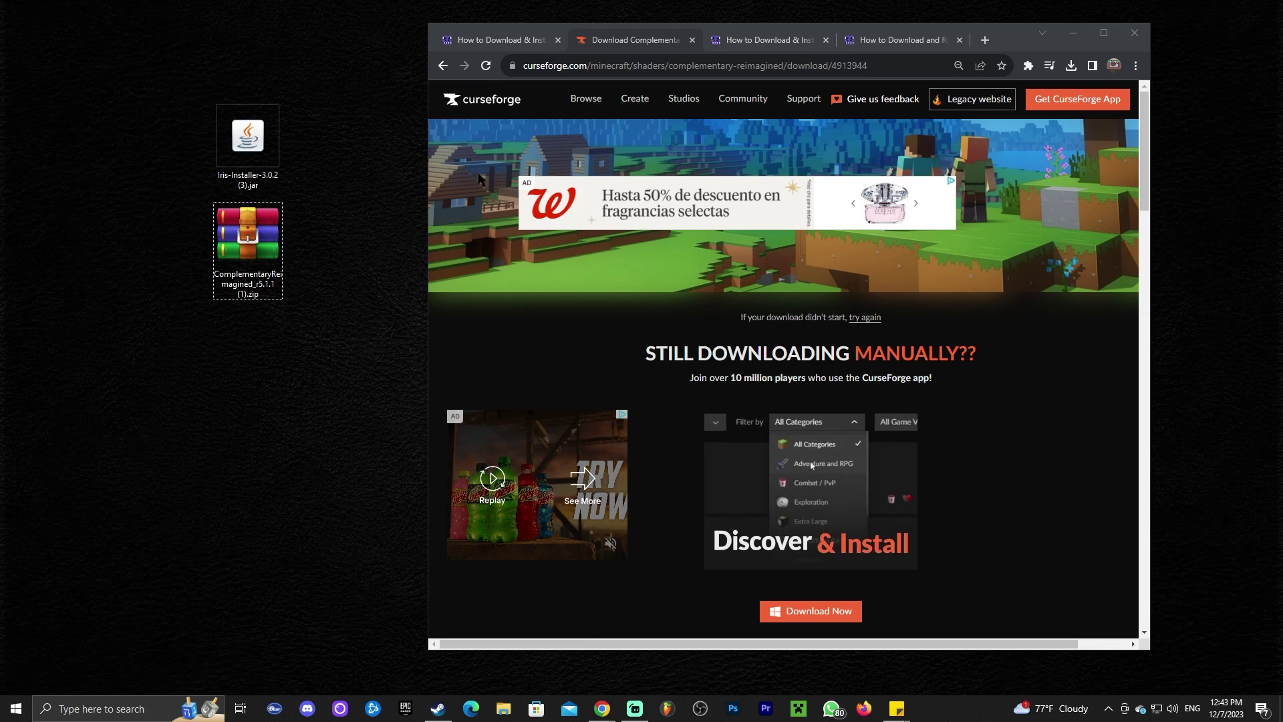
{"action": "left_click", "coordinate": [557, 39]}
- Close the second CurseForge tab, nudge Chrome right, and check the Iris jar on the desktop
{"action": "left_click", "coordinate": [556, 40]}
{"action": "left_click_drag", "start_coordinate": [894, 25], "coordinate": [909, 25]}
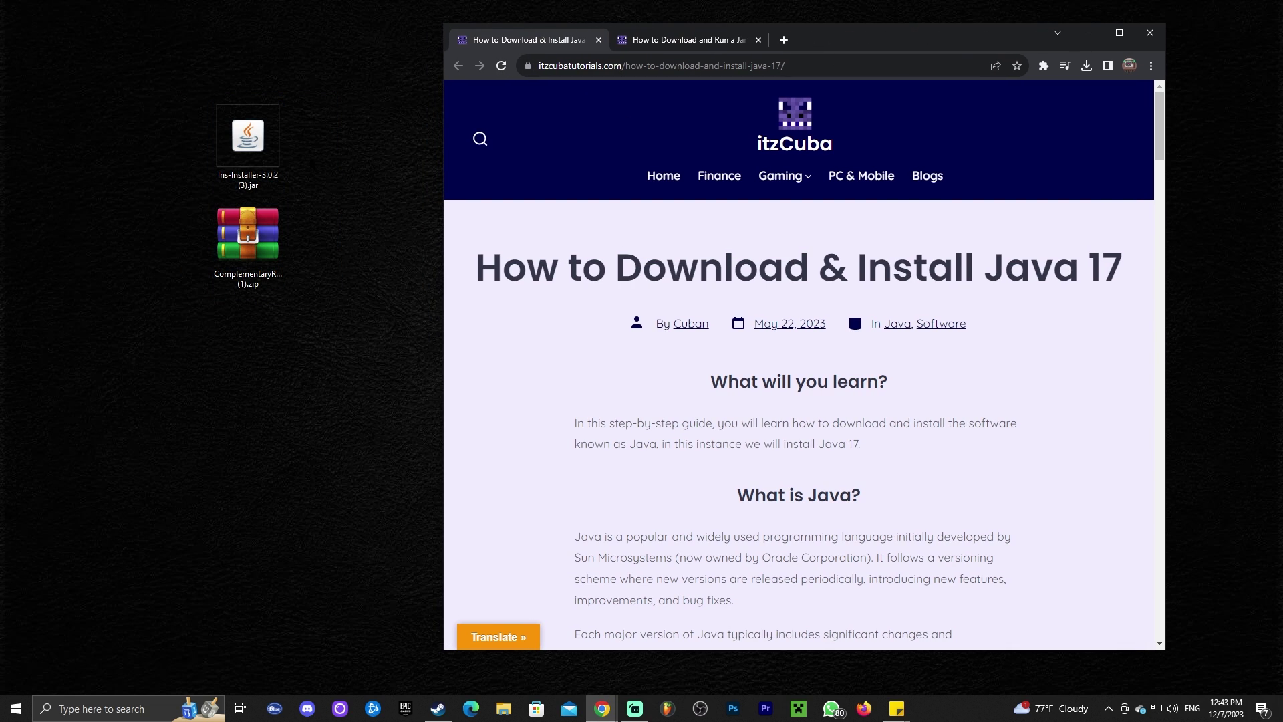
{"action": "left_click", "coordinate": [245, 185]}
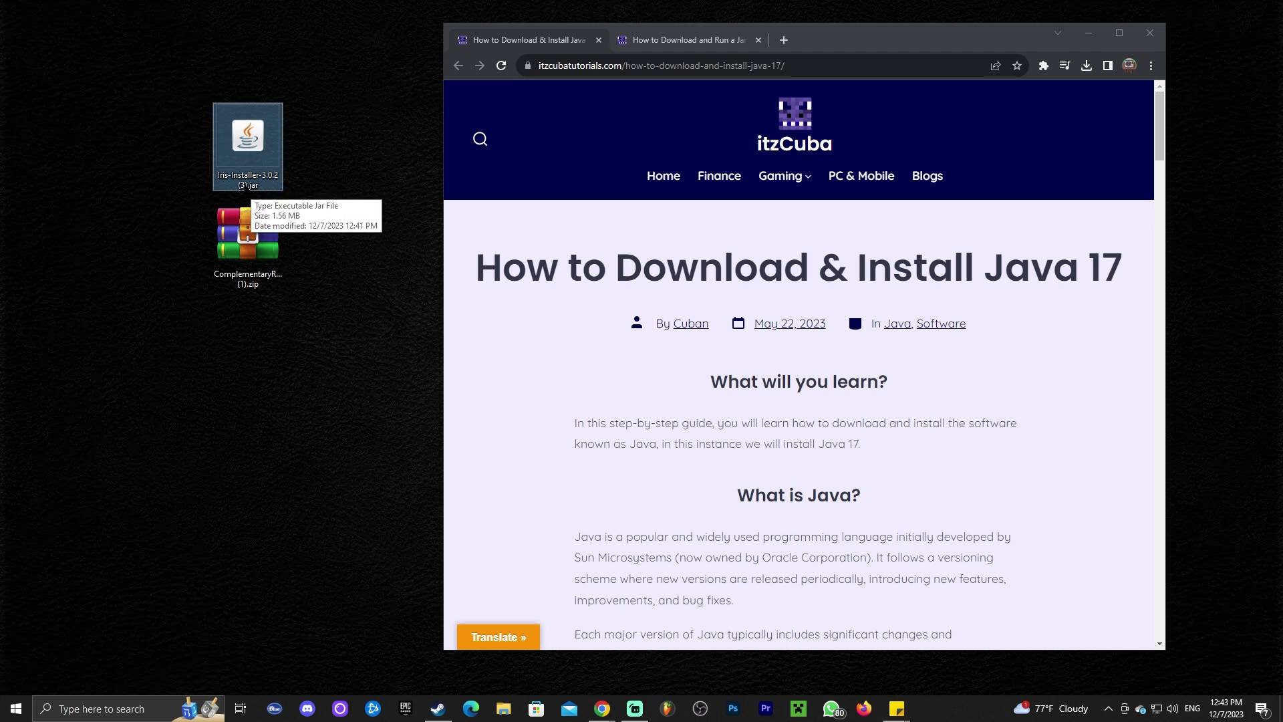
{"action": "left_click", "coordinate": [329, 170]}
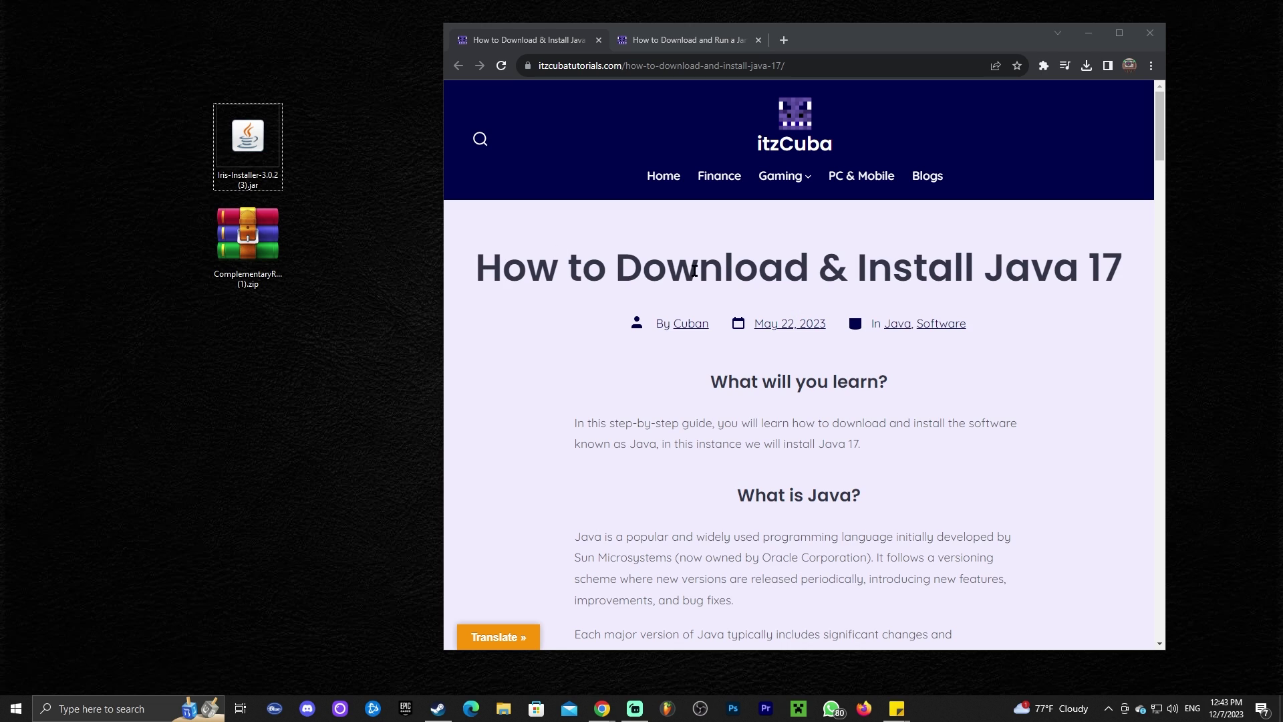
- Highlight 'Java 17' in the guide's heading and scroll through the Java 17 install article
{"action": "mouse_move", "coordinate": [1115, 266]}
{"action": "left_mouse_down"}
{"action": "mouse_move", "coordinate": [1005, 269]}
{"action": "mouse_move", "coordinate": [1123, 270]}
{"action": "left_mouse_up"}
{"action": "left_click", "coordinate": [1012, 269]}
{"action": "left_click", "coordinate": [1106, 267]}
{"action": "left_click", "coordinate": [247, 140]}
{"action": "scroll", "coordinate": [908, 269], "scroll_direction": "down", "scroll_amount": 20}
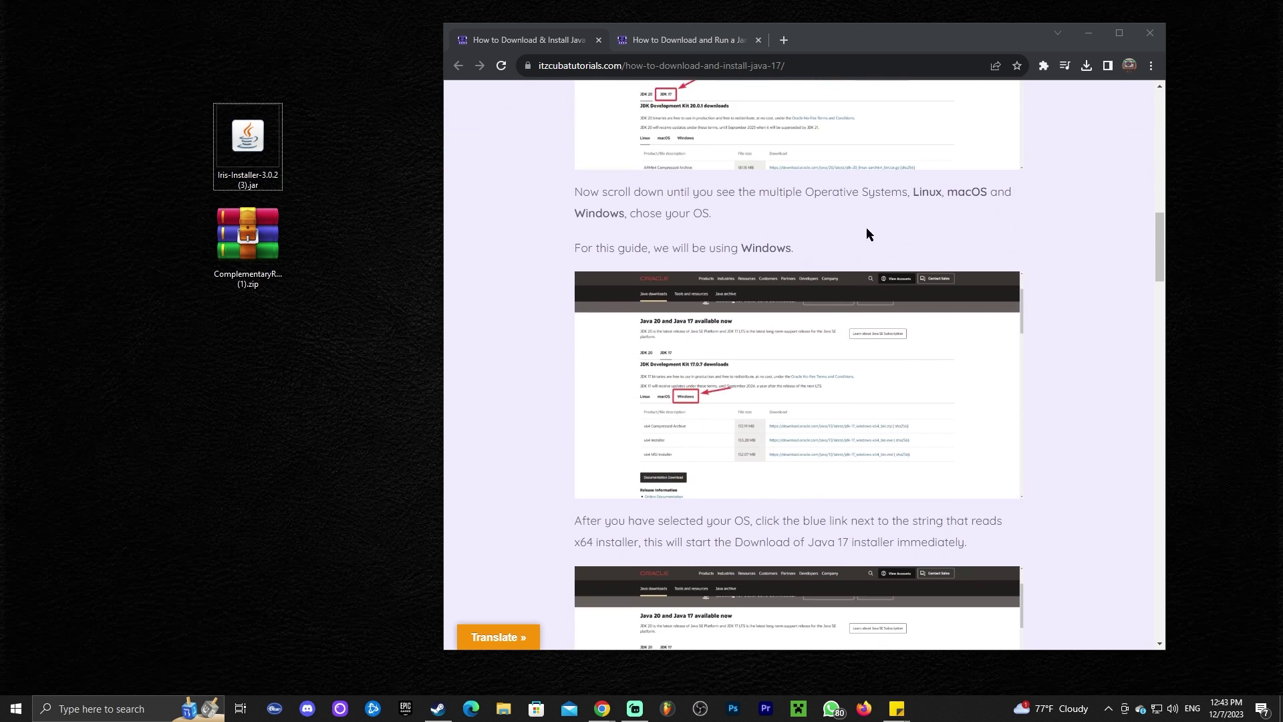
{"action": "scroll", "coordinate": [724, 208], "scroll_direction": "down", "scroll_amount": 8}
{"action": "scroll", "coordinate": [723, 223], "scroll_direction": "up", "scroll_amount": 10}
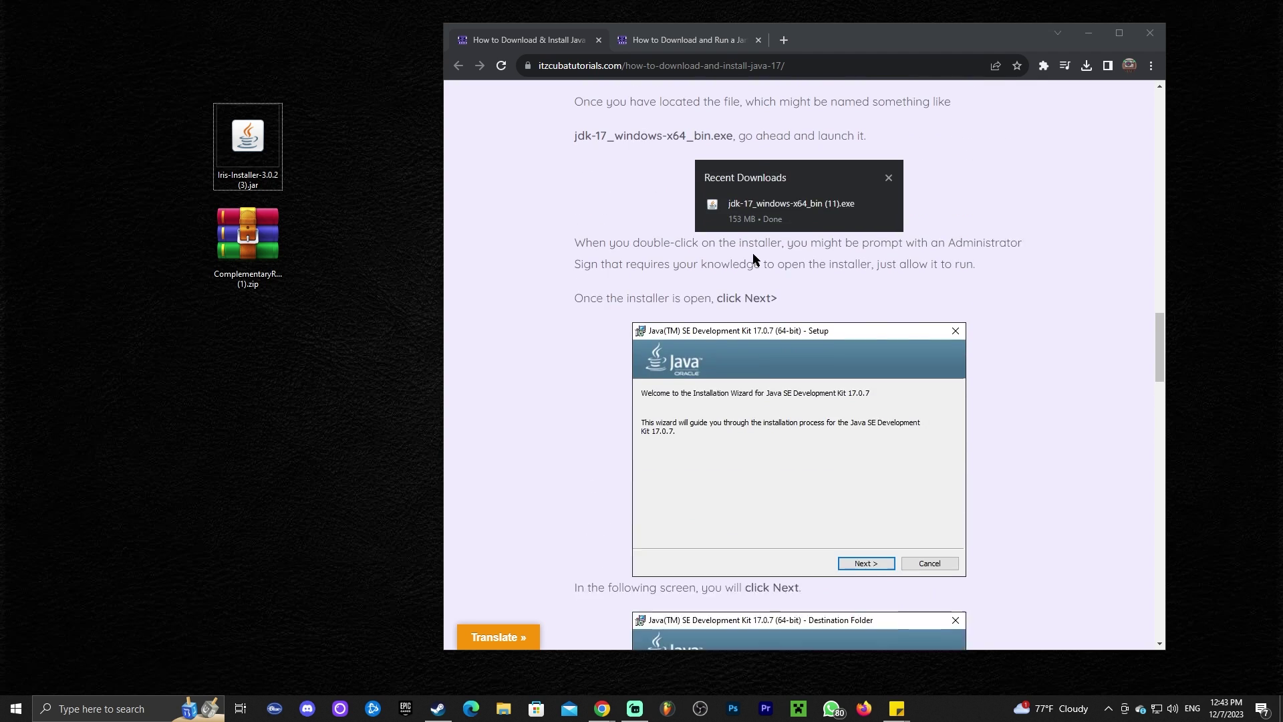
{"action": "scroll", "coordinate": [813, 240], "scroll_direction": "up", "scroll_amount": 15}
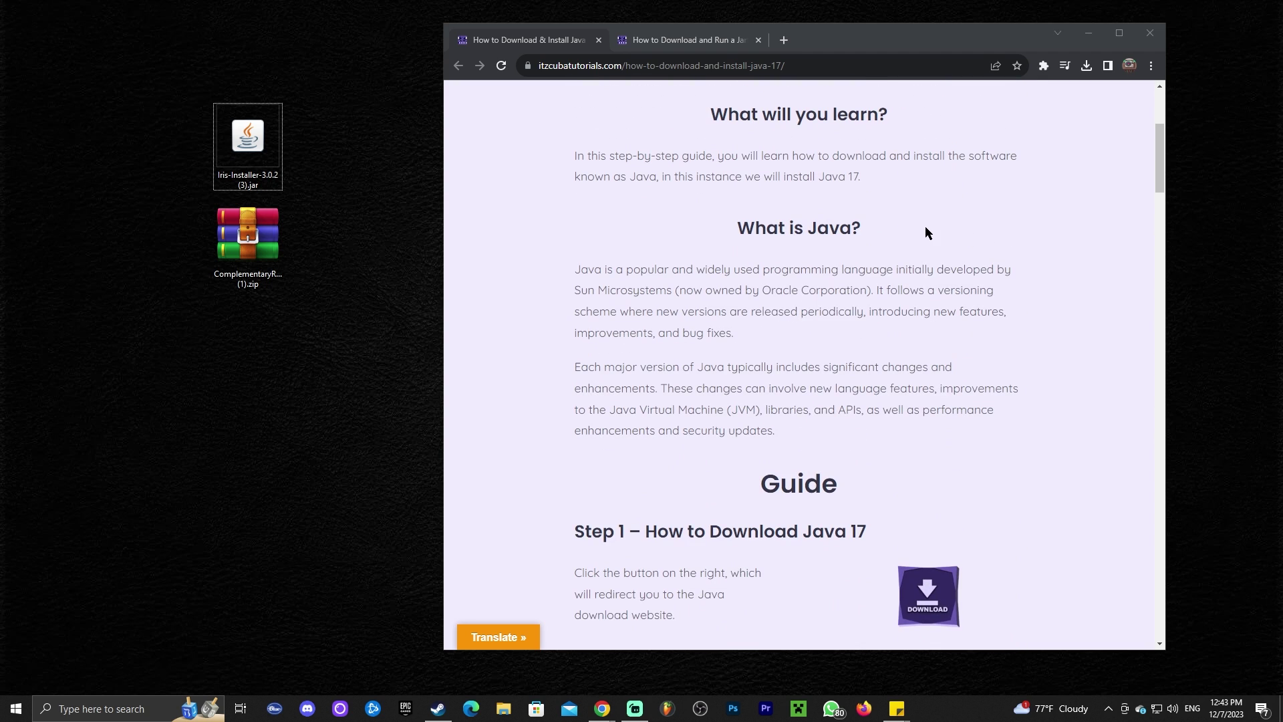
{"action": "scroll", "coordinate": [896, 211], "scroll_direction": "down", "scroll_amount": 12}
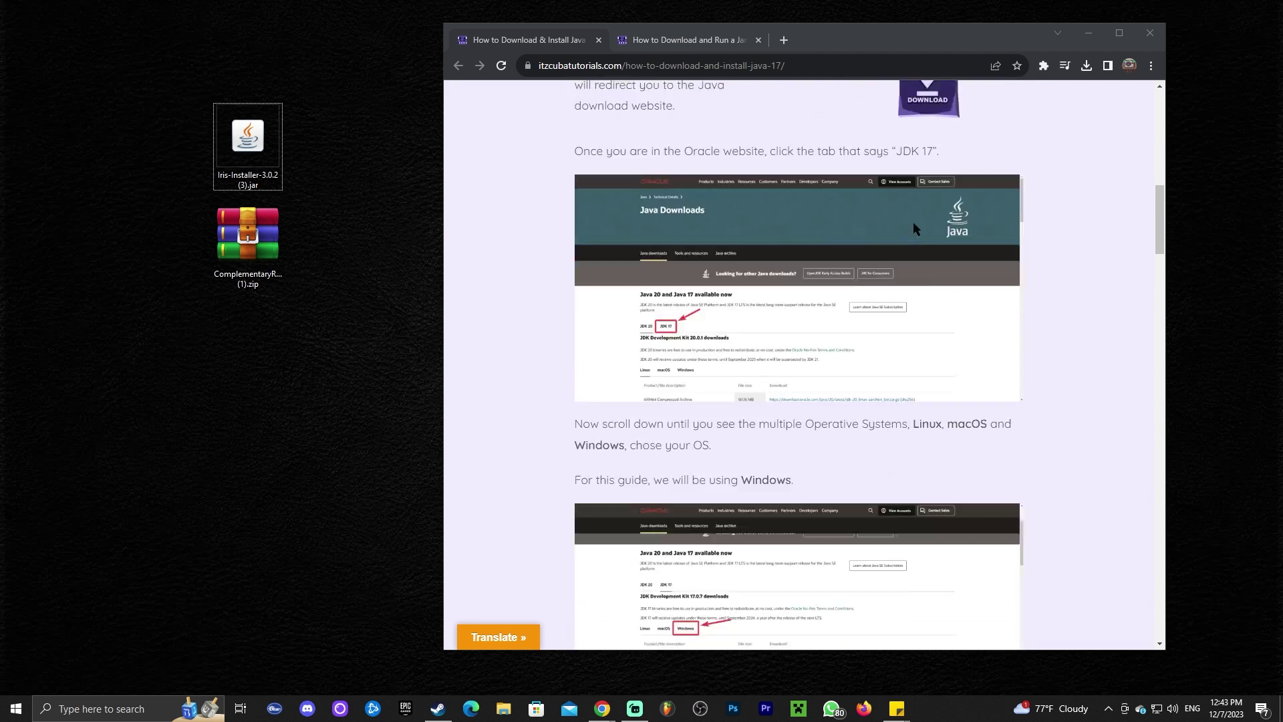
{"action": "scroll", "coordinate": [976, 283], "scroll_direction": "up", "scroll_amount": 15}
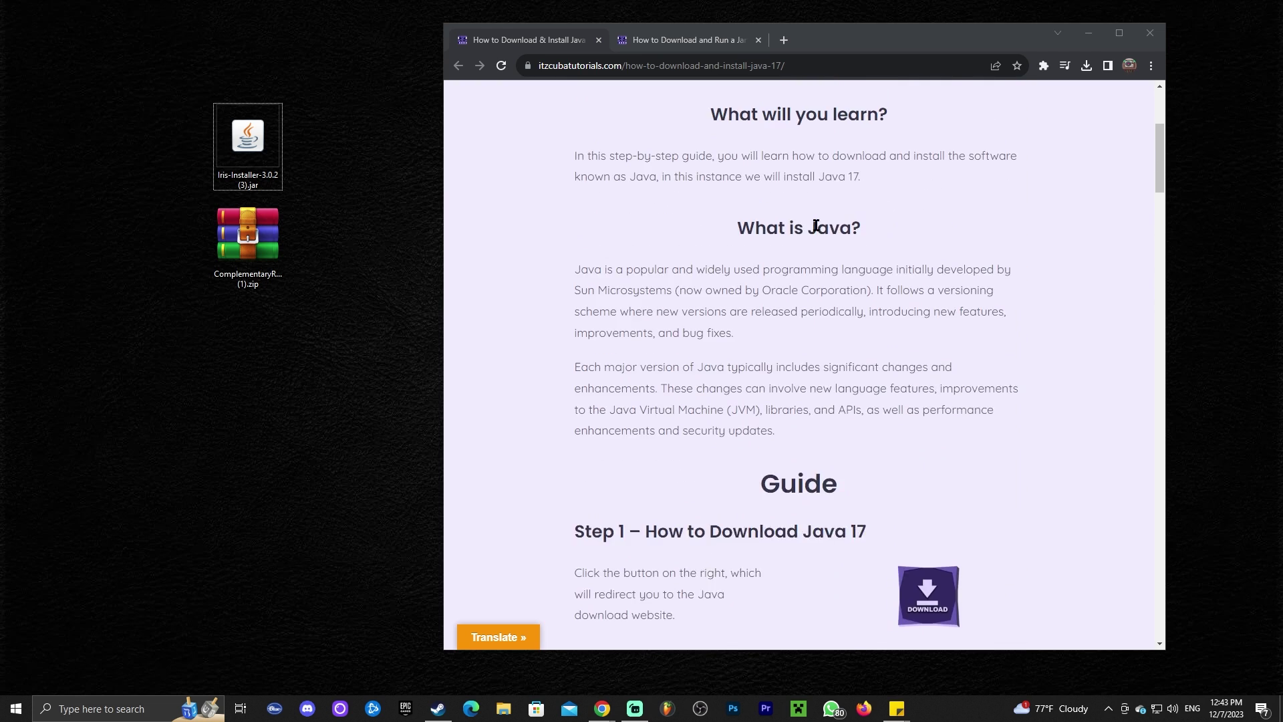
- Compare the Jarfix guide heading with the Java 17 guide heading, highlighting each
{"action": "left_click", "coordinate": [695, 37]}
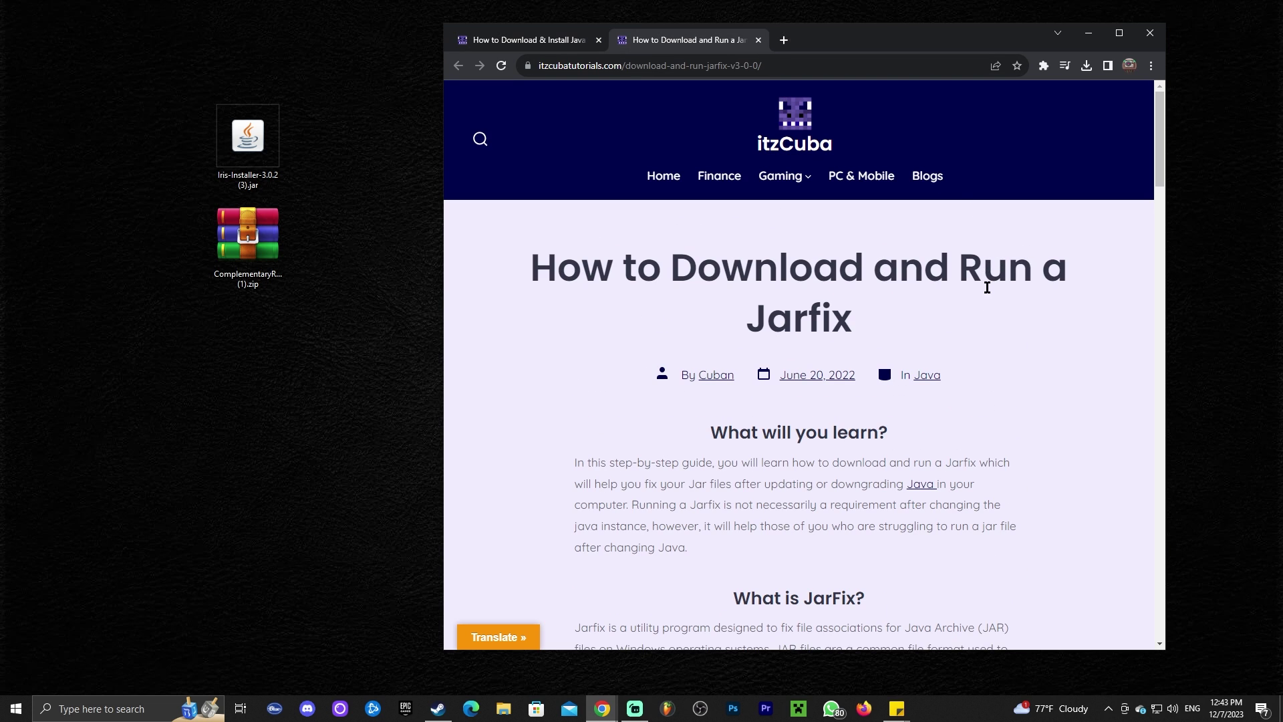
{"action": "left_click_drag", "start_coordinate": [871, 320], "coordinate": [737, 322]}
{"action": "left_click", "coordinate": [528, 36]}
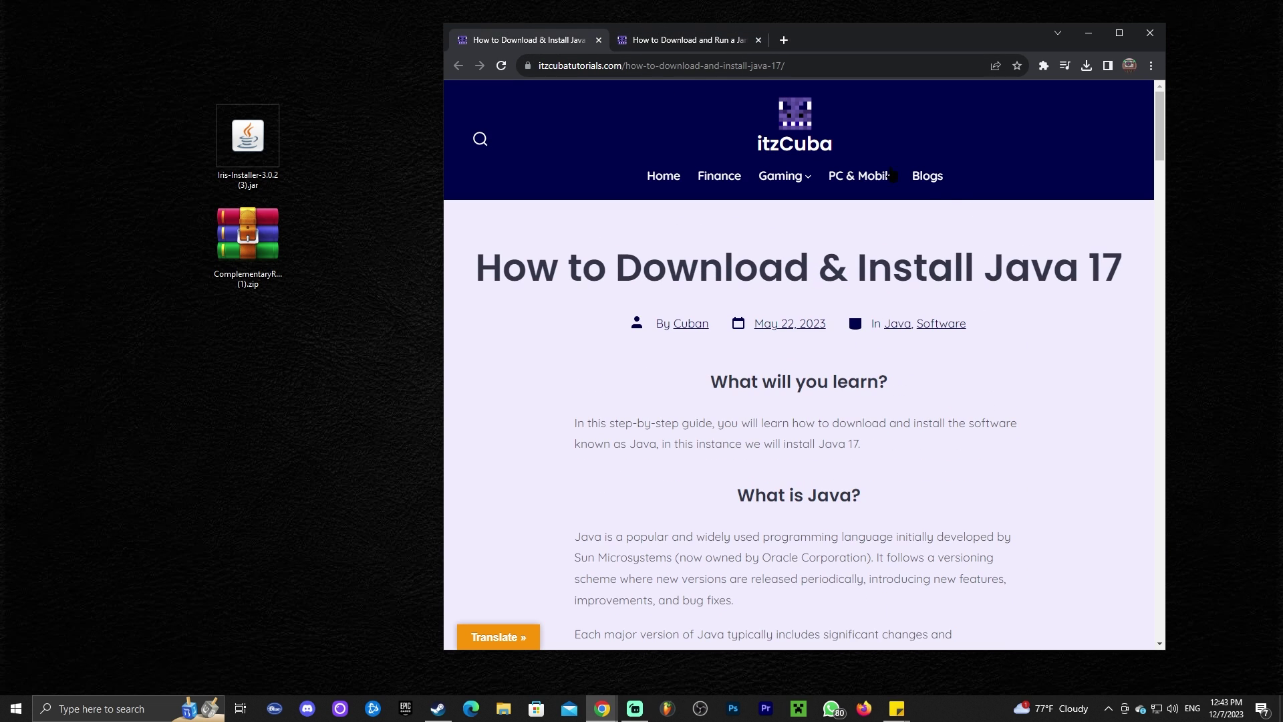
{"action": "left_click_drag", "start_coordinate": [1098, 264], "coordinate": [982, 267]}
{"action": "left_click", "coordinate": [712, 242]}
- Select the Iris installer jar on the desktop and re-highlight the Java 17 heading
{"action": "left_click_drag", "start_coordinate": [357, 74], "coordinate": [215, 181]}
{"action": "left_click_drag", "start_coordinate": [367, 96], "coordinate": [184, 191]}
{"action": "left_click_drag", "start_coordinate": [999, 267], "coordinate": [1123, 267]}
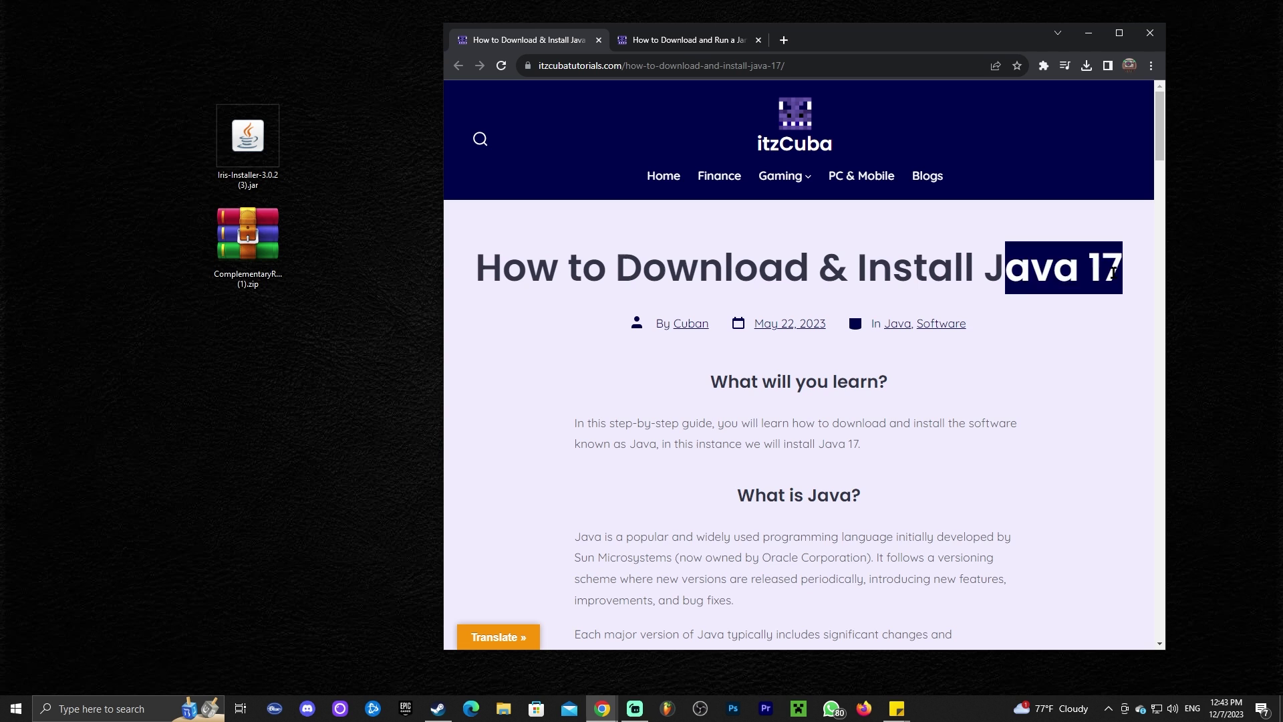
{"action": "left_click", "coordinate": [743, 220]}
{"action": "left_click_drag", "start_coordinate": [912, 267], "coordinate": [1122, 267]}
{"action": "left_click", "coordinate": [447, 196]}
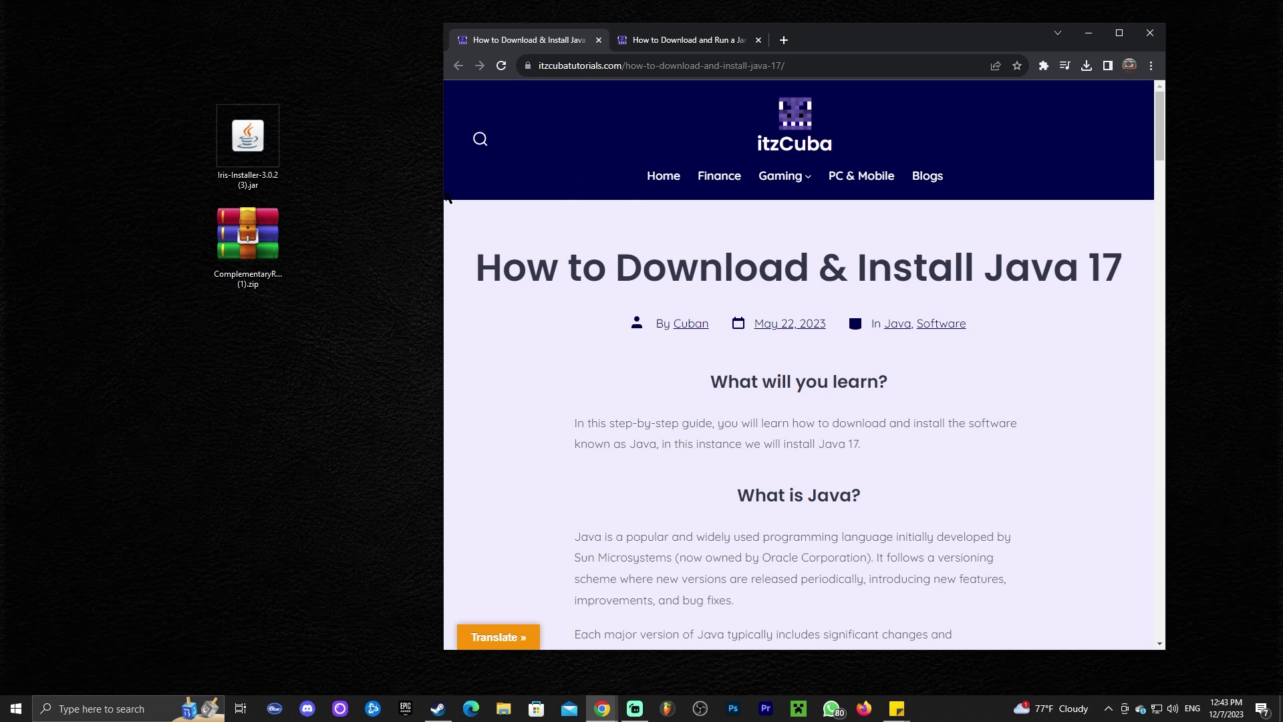
- Glance at the Jarfix guide, return to the Java 17 guide, and run the Iris installer jar
{"action": "left_click", "coordinate": [692, 40]}
{"action": "scroll", "coordinate": [802, 268], "scroll_direction": "down", "scroll_amount": 15}
{"action": "scroll", "coordinate": [823, 263], "scroll_direction": "up", "scroll_amount": 12}
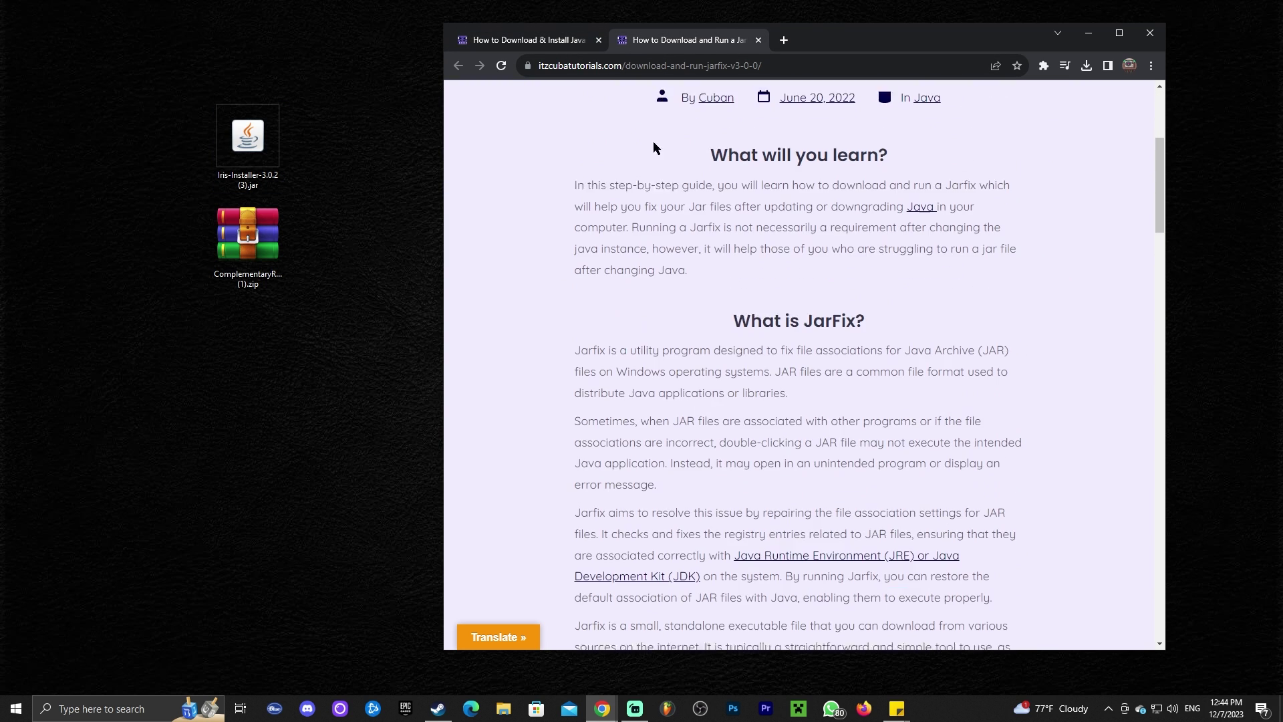
{"action": "left_click", "coordinate": [528, 40]}
{"action": "left_click_drag", "start_coordinate": [359, 91], "coordinate": [261, 180]}
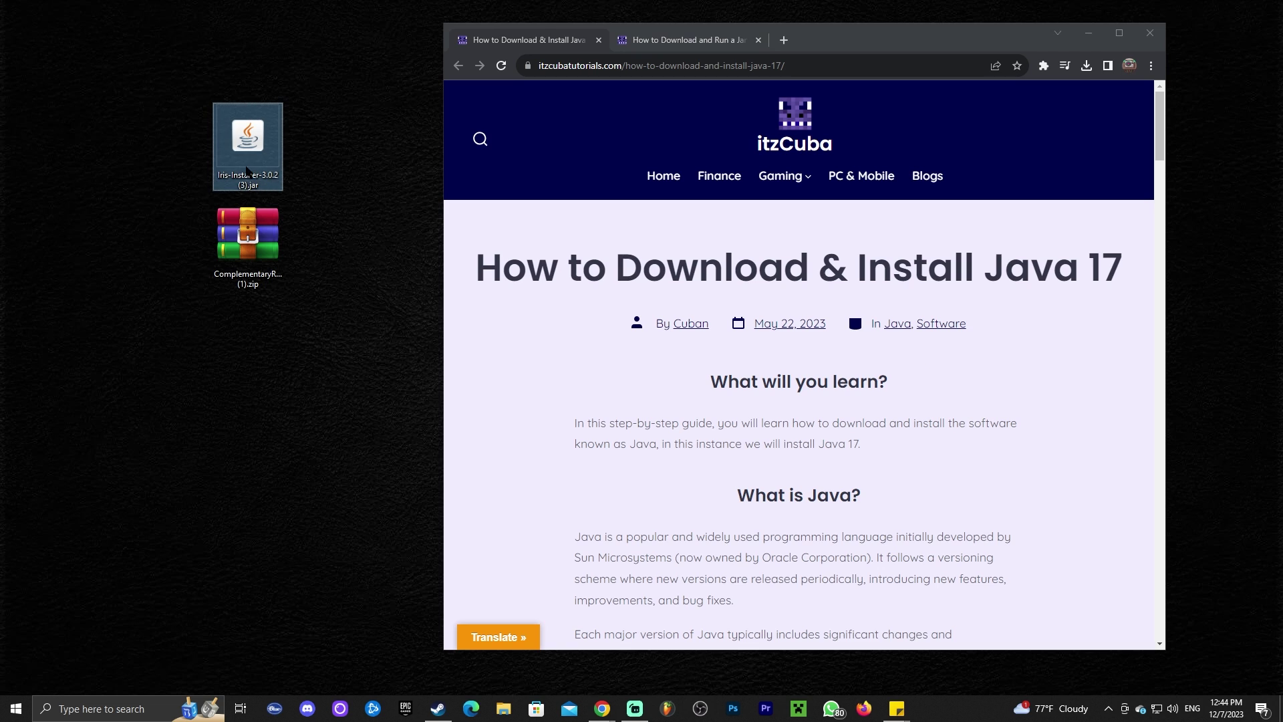
{"action": "double_click", "coordinate": [248, 170]}
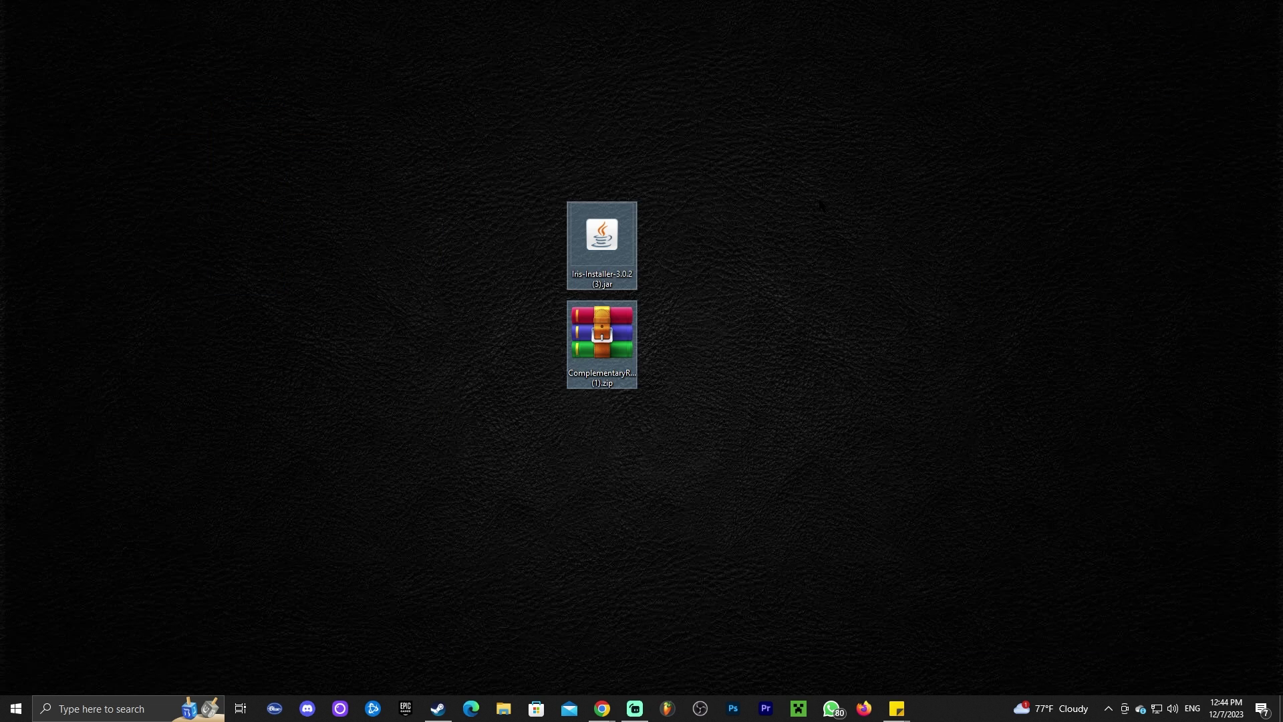
- Position the Iris installer jar directly right of the Complementary zip and launch the installer
{"action": "double_click", "coordinate": [601, 238]}
{"action": "left_click_drag", "start_coordinate": [600, 239], "coordinate": [742, 337]}
{"action": "left_click", "coordinate": [808, 318]}
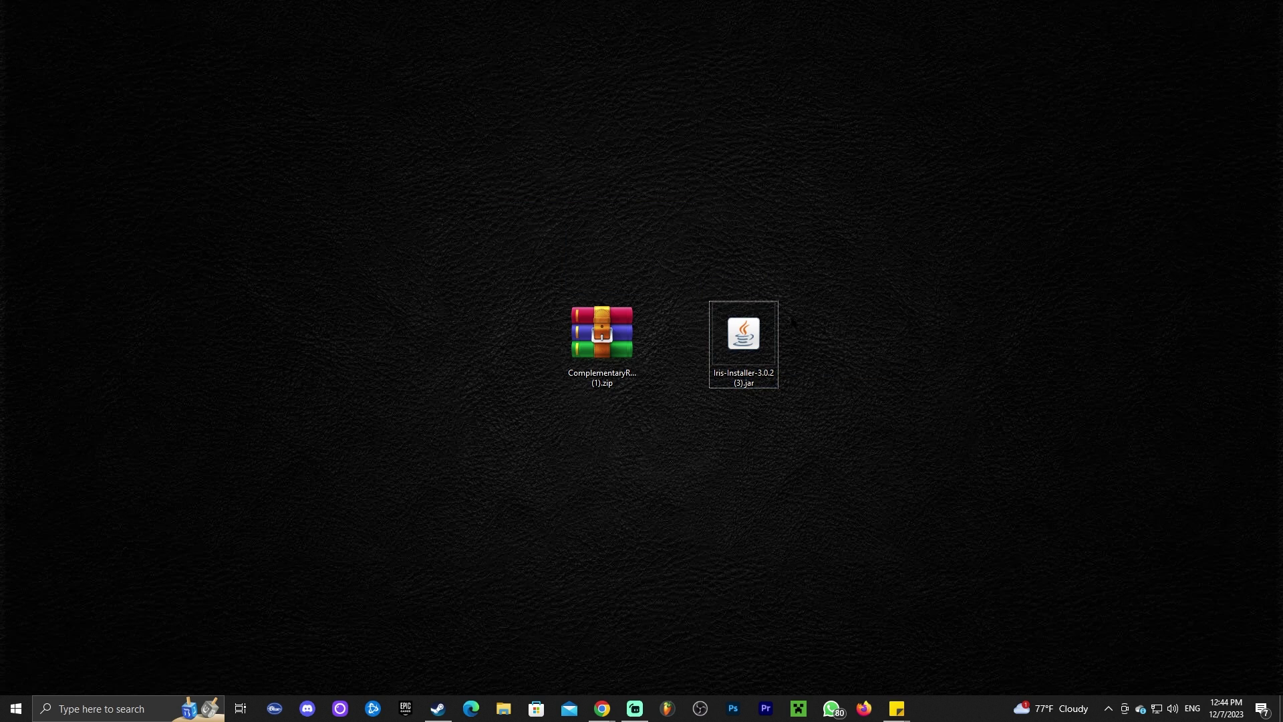
{"action": "left_click_drag", "start_coordinate": [755, 331], "coordinate": [685, 331]}
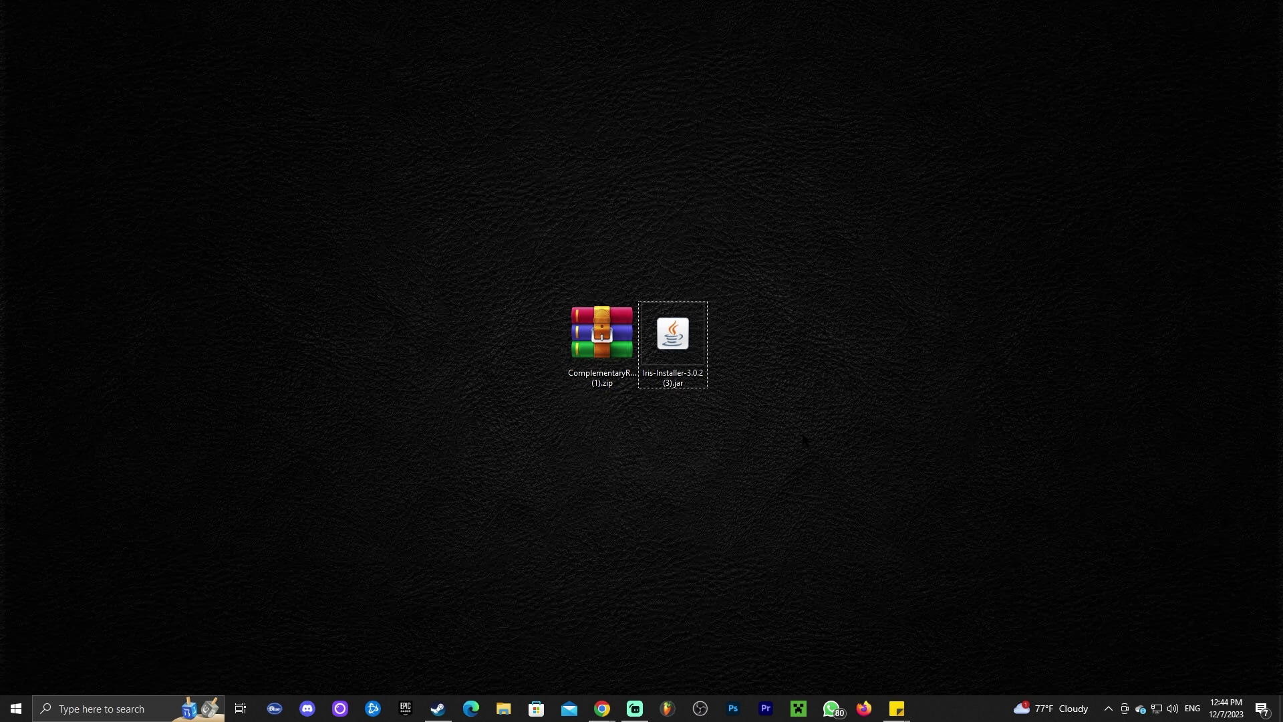
{"action": "left_click_drag", "start_coordinate": [803, 437], "coordinate": [739, 354]}
{"action": "left_click_drag", "start_coordinate": [754, 382], "coordinate": [786, 307]}
{"action": "left_click", "coordinate": [680, 335]}
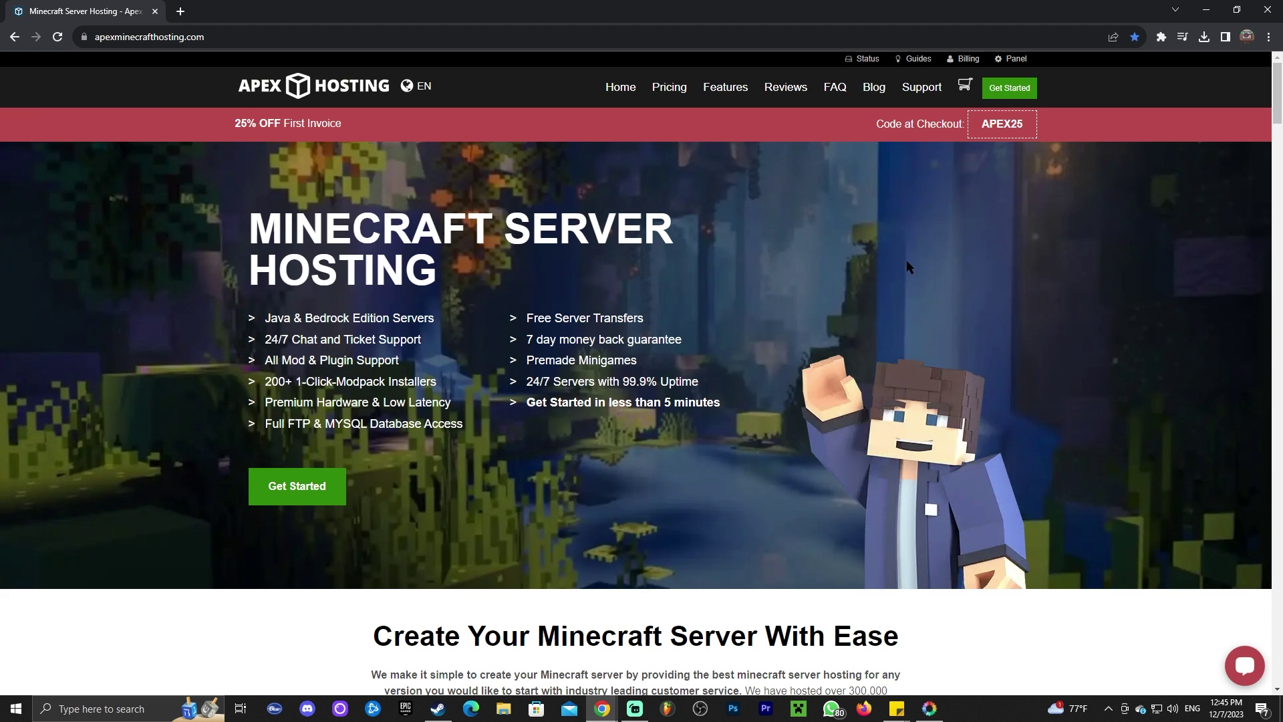
- Scroll the Apex Hosting page and highlight its 25% OFF First Invoice offer
{"action": "scroll", "coordinate": [879, 314], "scroll_direction": "down", "scroll_amount": 2}
{"action": "scroll", "coordinate": [880, 319], "scroll_direction": "down", "scroll_amount": 2}
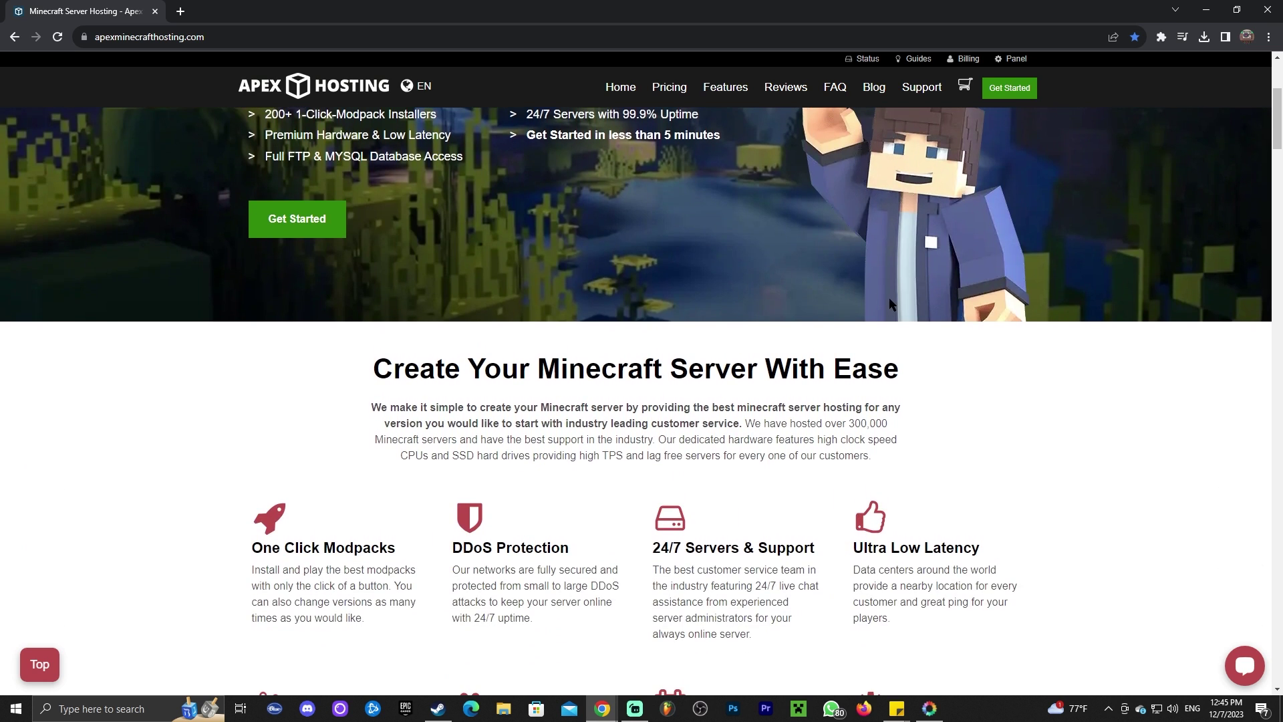
{"action": "scroll", "coordinate": [884, 308], "scroll_direction": "up", "scroll_amount": 4}
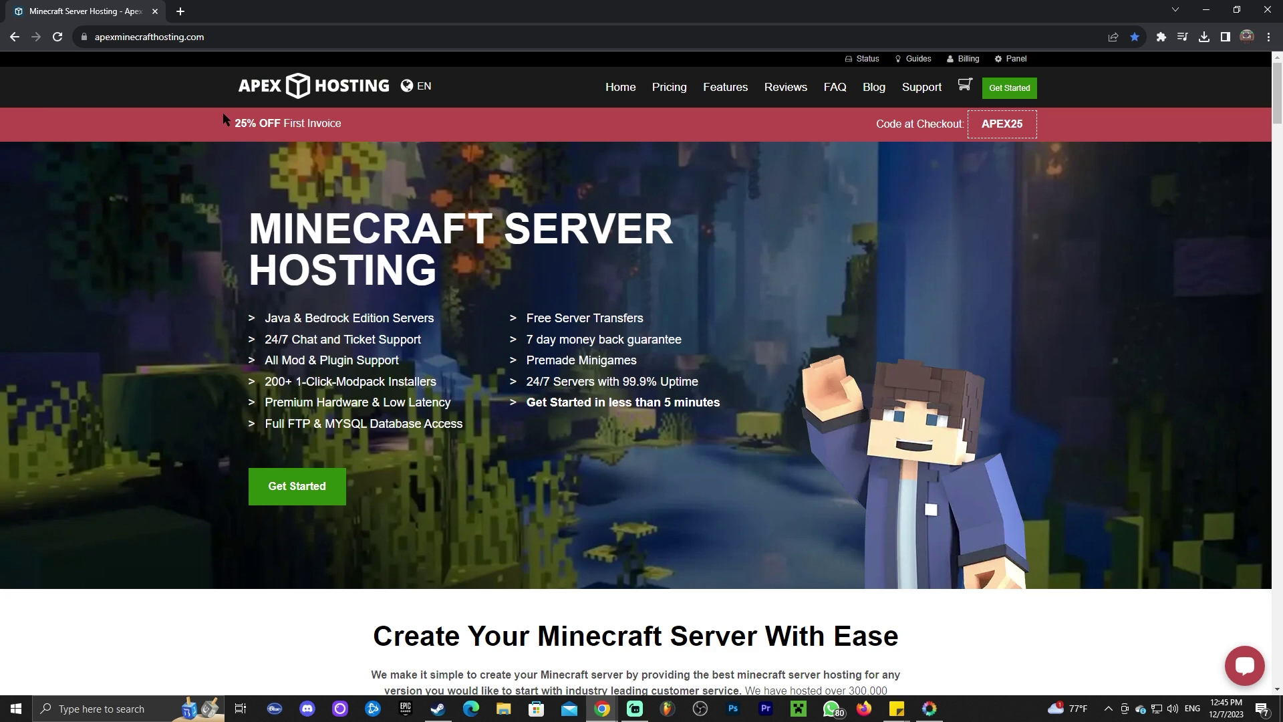
{"action": "left_click_drag", "start_coordinate": [236, 123], "coordinate": [395, 141]}
{"action": "left_click", "coordinate": [634, 228]}
{"action": "scroll", "coordinate": [660, 236], "scroll_direction": "down", "scroll_amount": 1}
{"action": "scroll", "coordinate": [660, 237], "scroll_direction": "up", "scroll_amount": 1}
- Finish scrolling the Apex page, then minimize Chrome to show the Iris 1.20.4 install Completed!
{"action": "scroll", "coordinate": [317, 220], "scroll_direction": "down", "scroll_amount": 8}
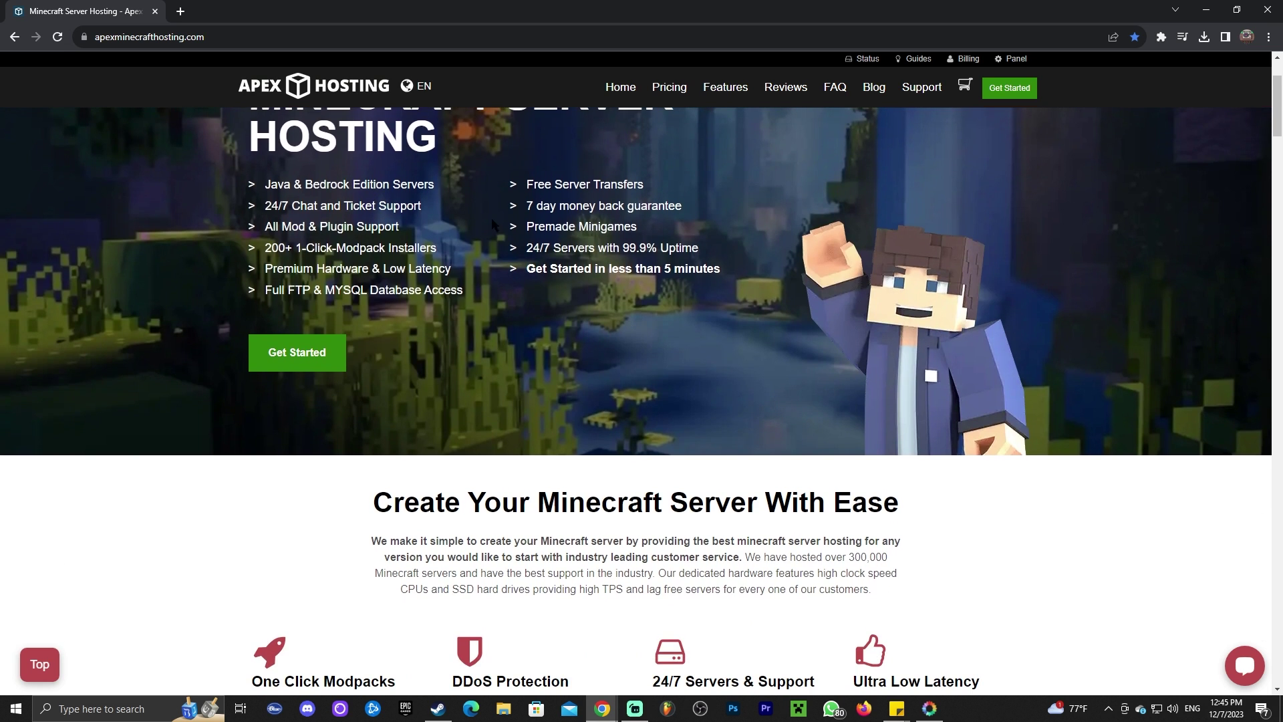
{"action": "scroll", "coordinate": [1105, 275], "scroll_direction": "down", "scroll_amount": 2}
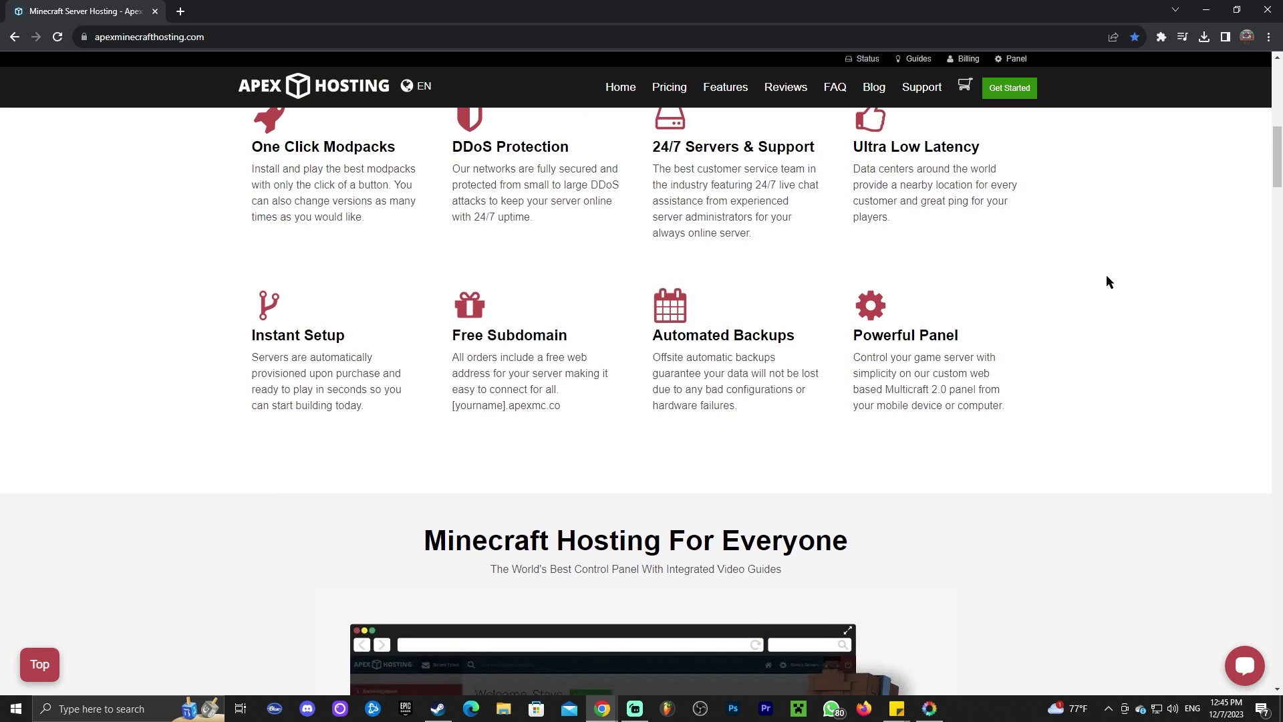
{"action": "scroll", "coordinate": [546, 242], "scroll_direction": "up", "scroll_amount": 10}
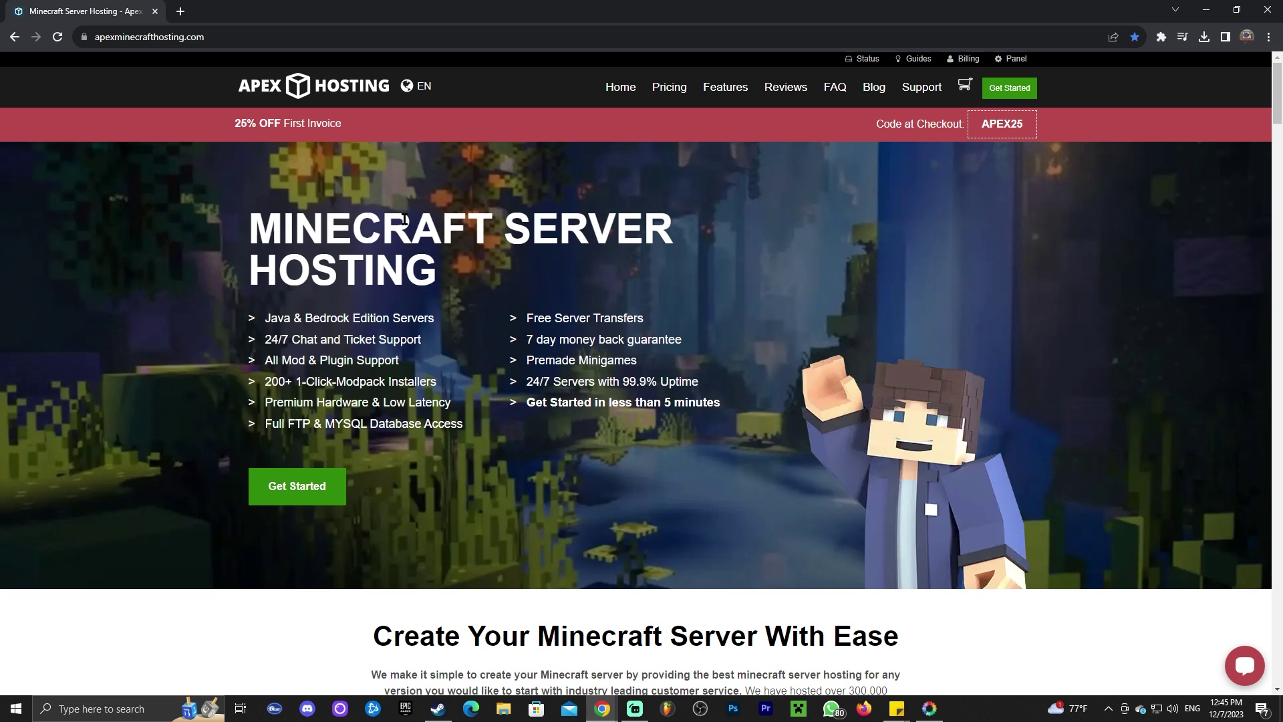
{"action": "scroll", "coordinate": [523, 278], "scroll_direction": "down", "scroll_amount": 2}
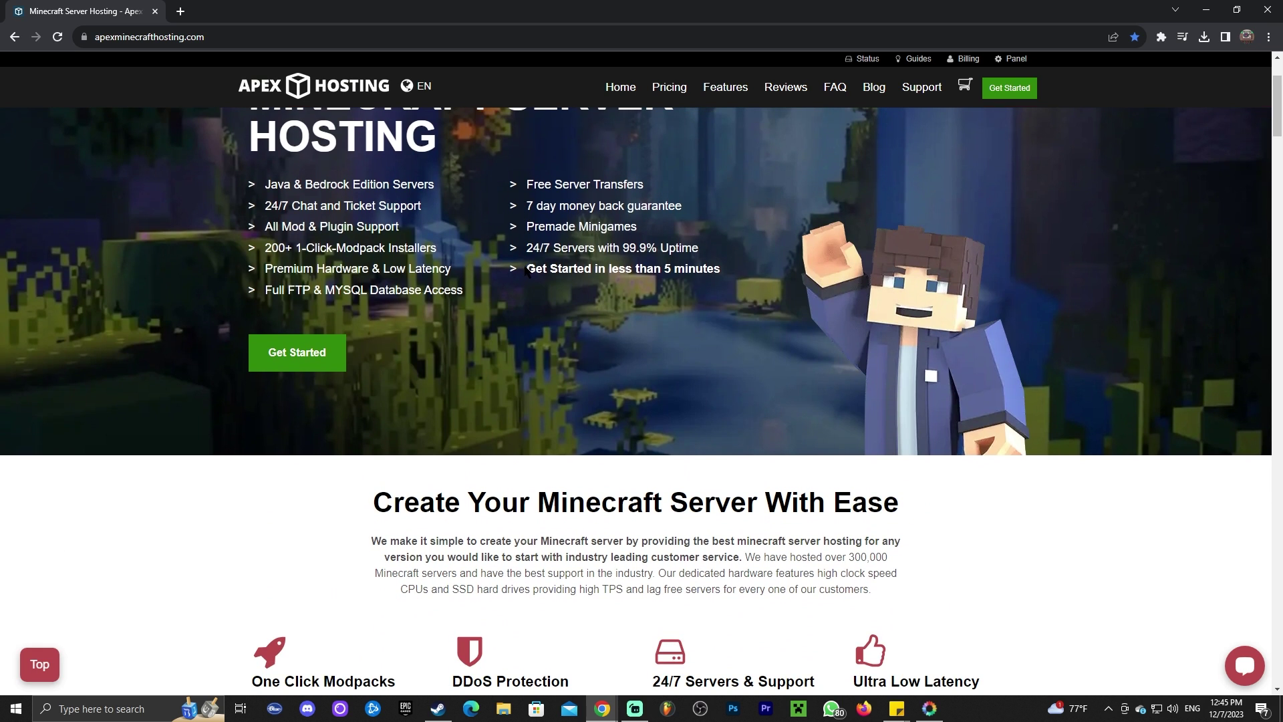
{"action": "scroll", "coordinate": [525, 247], "scroll_direction": "up", "scroll_amount": 2}
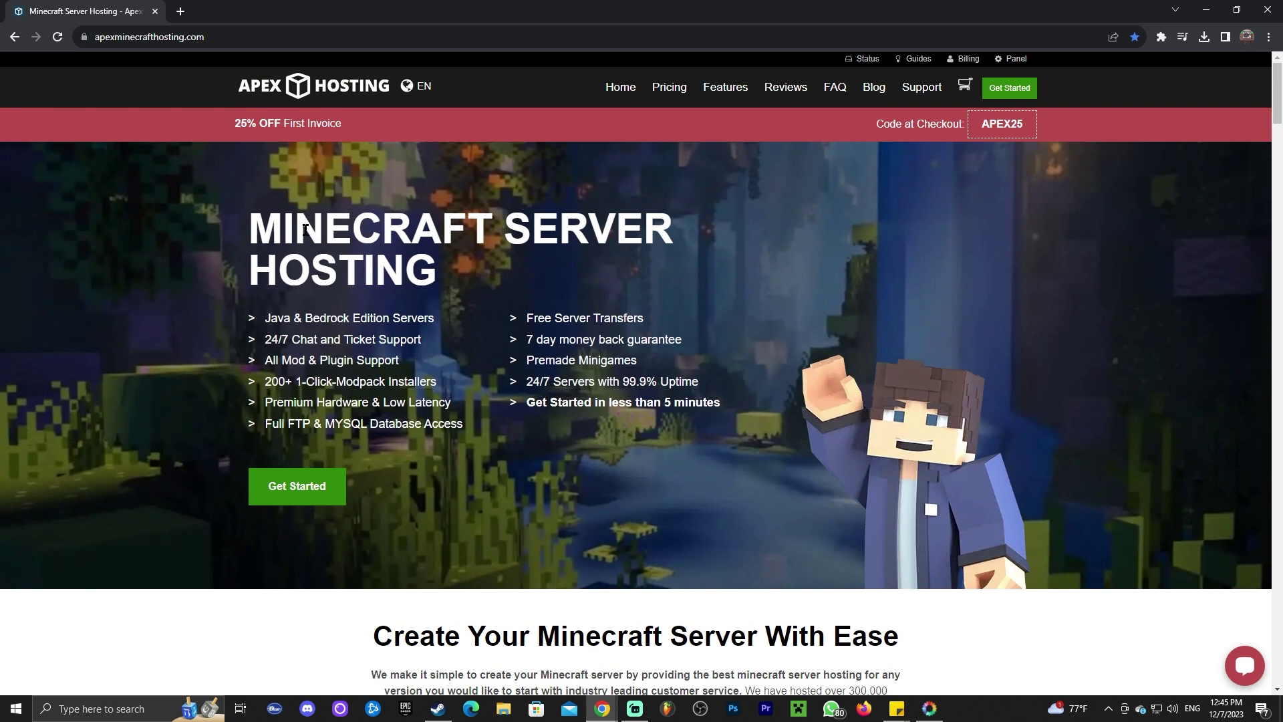
{"action": "scroll", "coordinate": [435, 219], "scroll_direction": "down", "scroll_amount": 4}
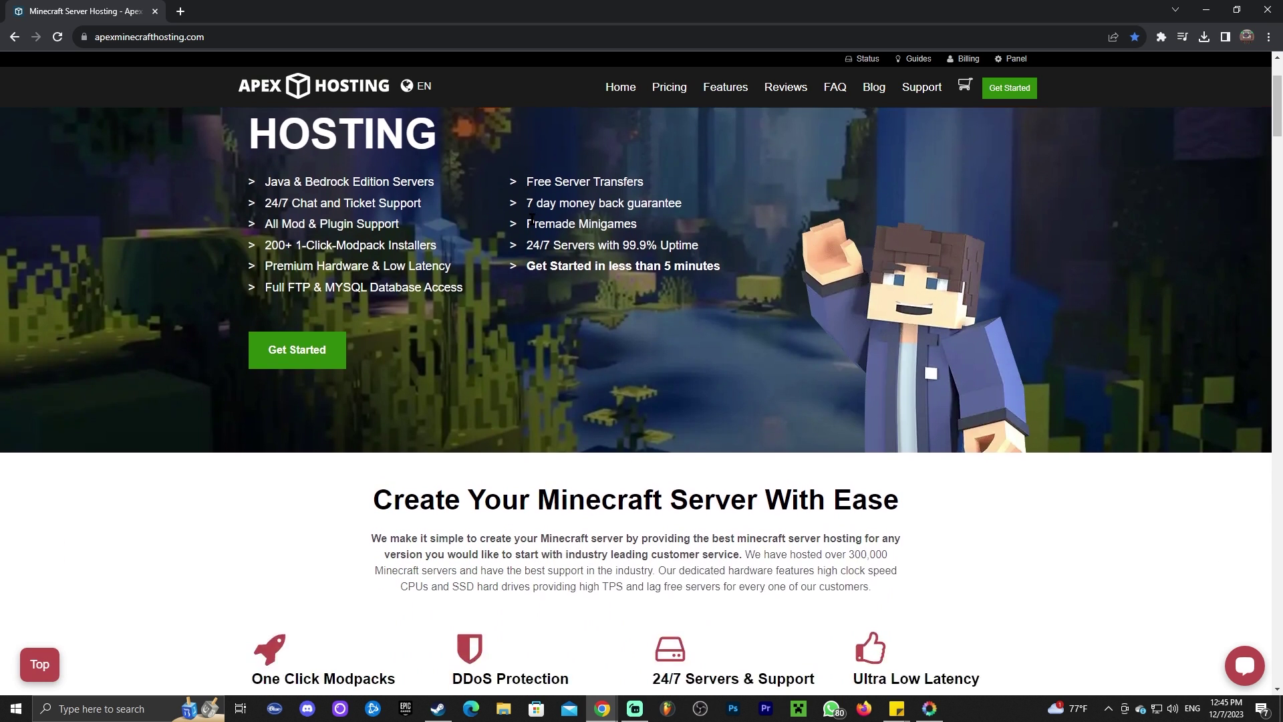
{"action": "scroll", "coordinate": [613, 224], "scroll_direction": "up", "scroll_amount": 4}
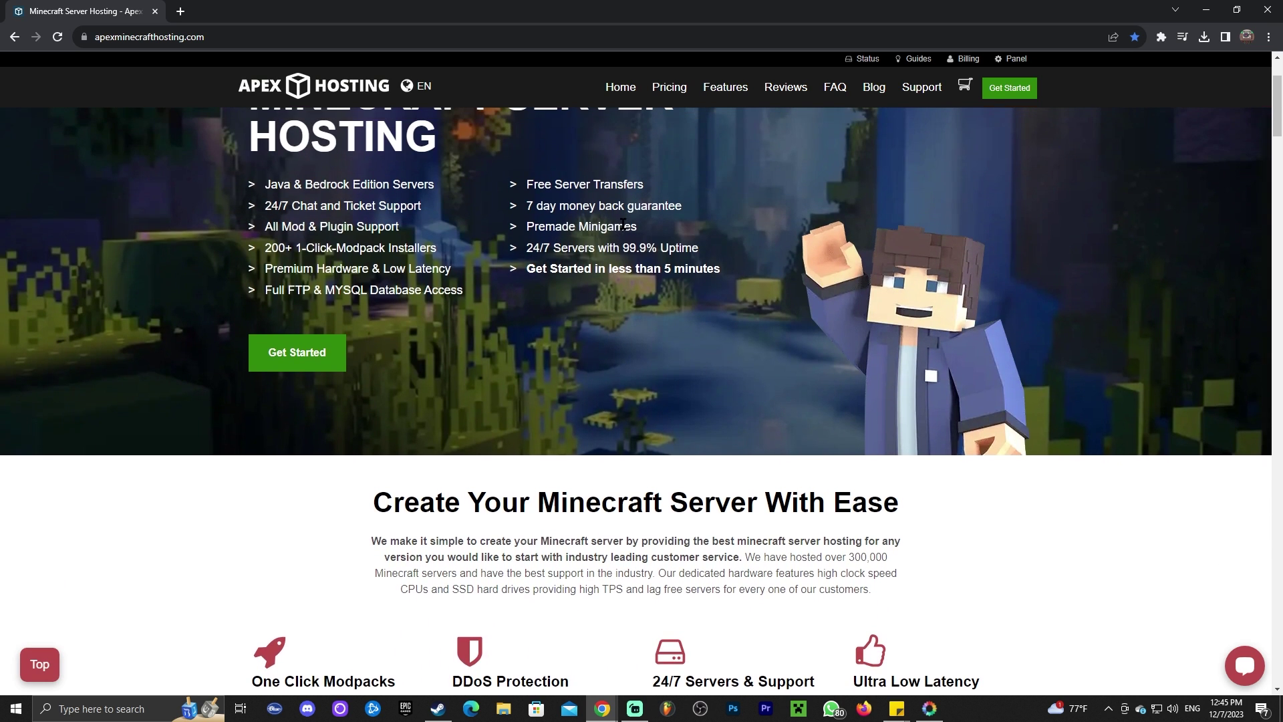
{"action": "left_click", "coordinate": [1199, 7]}
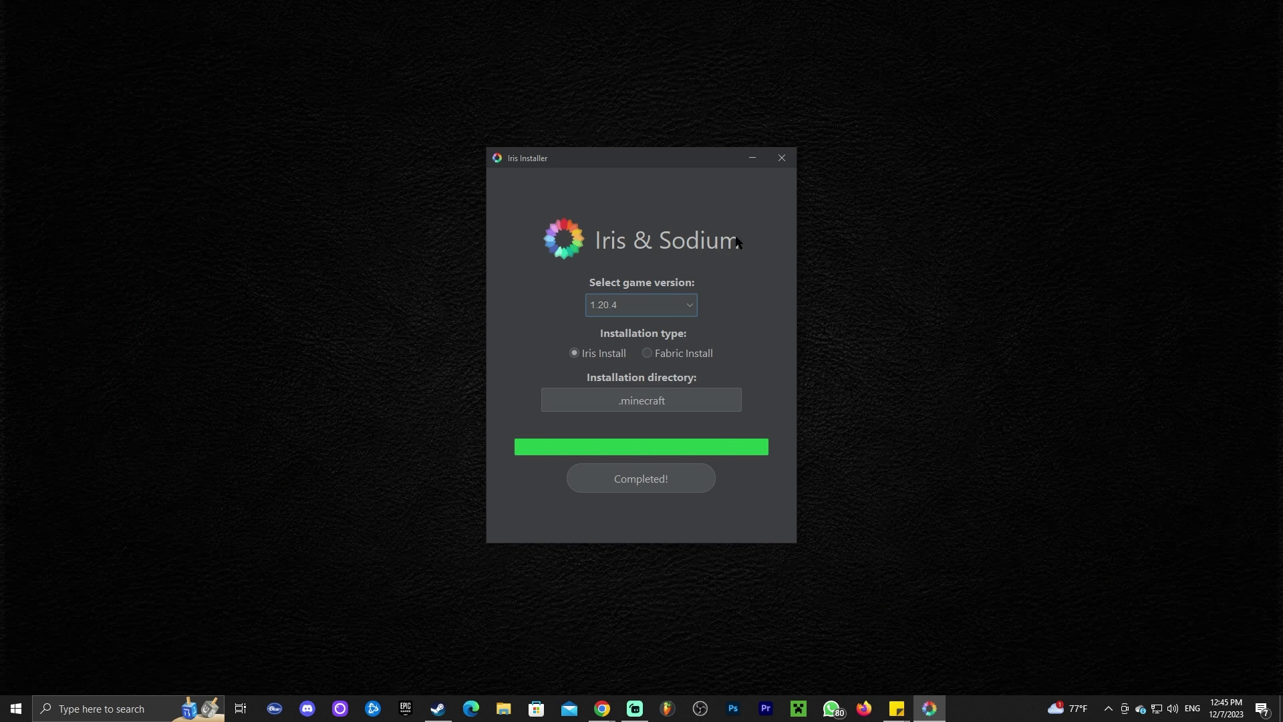
- Close the finished Iris Installer and delete the installer jar from the desktop
{"action": "left_click", "coordinate": [782, 158]}
{"action": "left_click_drag", "start_coordinate": [845, 212], "coordinate": [665, 408]}
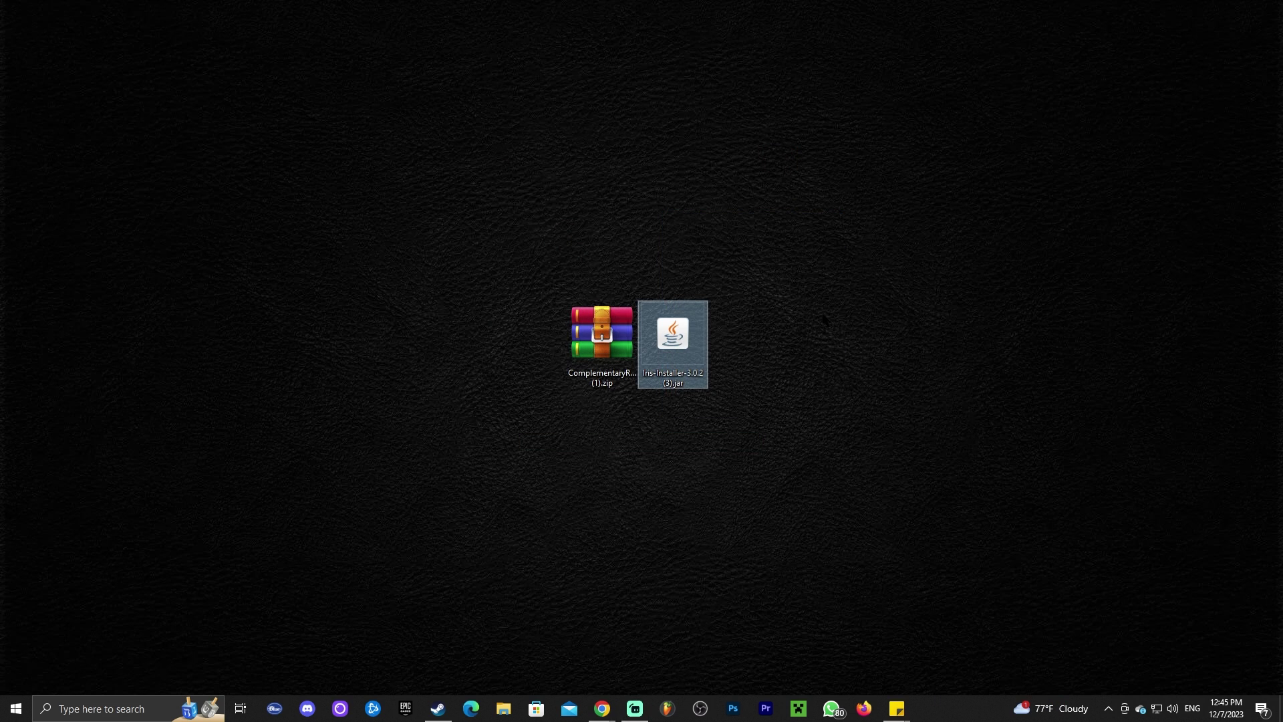
{"action": "key", "text": "Delete"}
- Move the shader pack zip to the desktop's upper left, refresh the desktop, and start the Minecraft Launcher
{"action": "left_click", "coordinate": [602, 338]}
{"action": "left_click_drag", "start_coordinate": [602, 338], "coordinate": [248, 244]}
{"action": "left_click", "coordinate": [409, 261]}
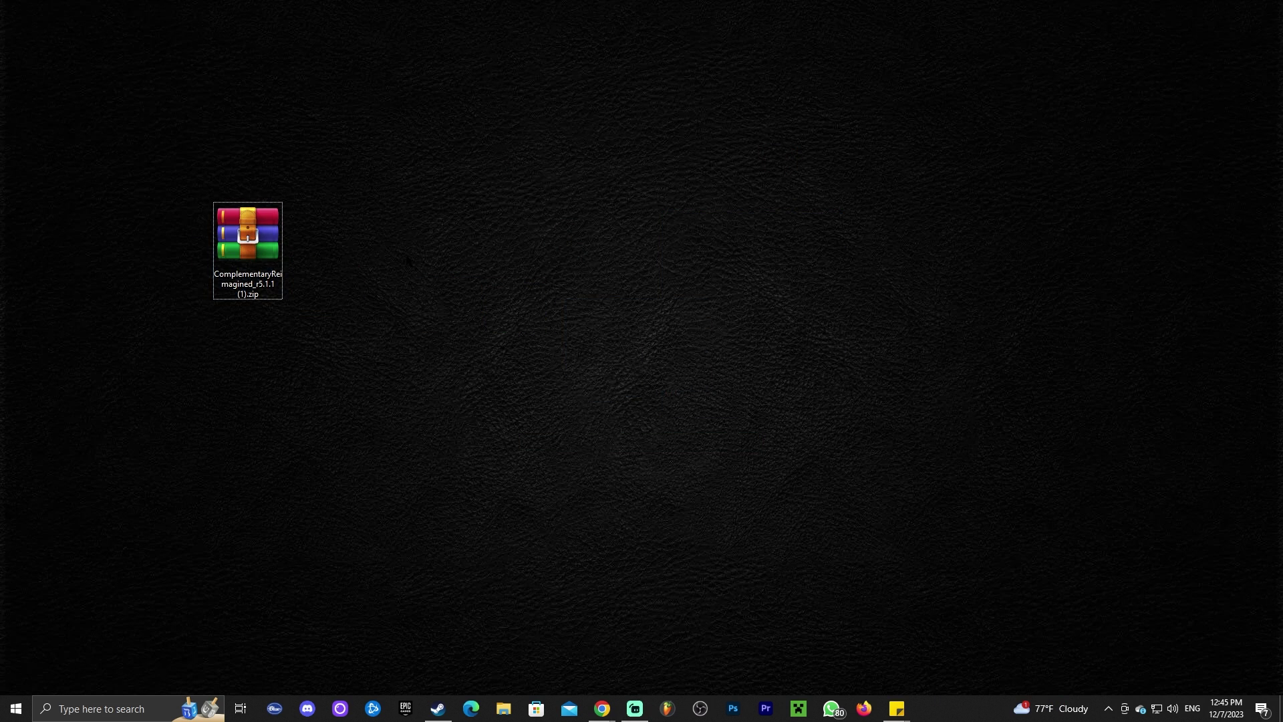
{"action": "right_click", "coordinate": [409, 258]}
{"action": "left_click", "coordinate": [441, 296]}
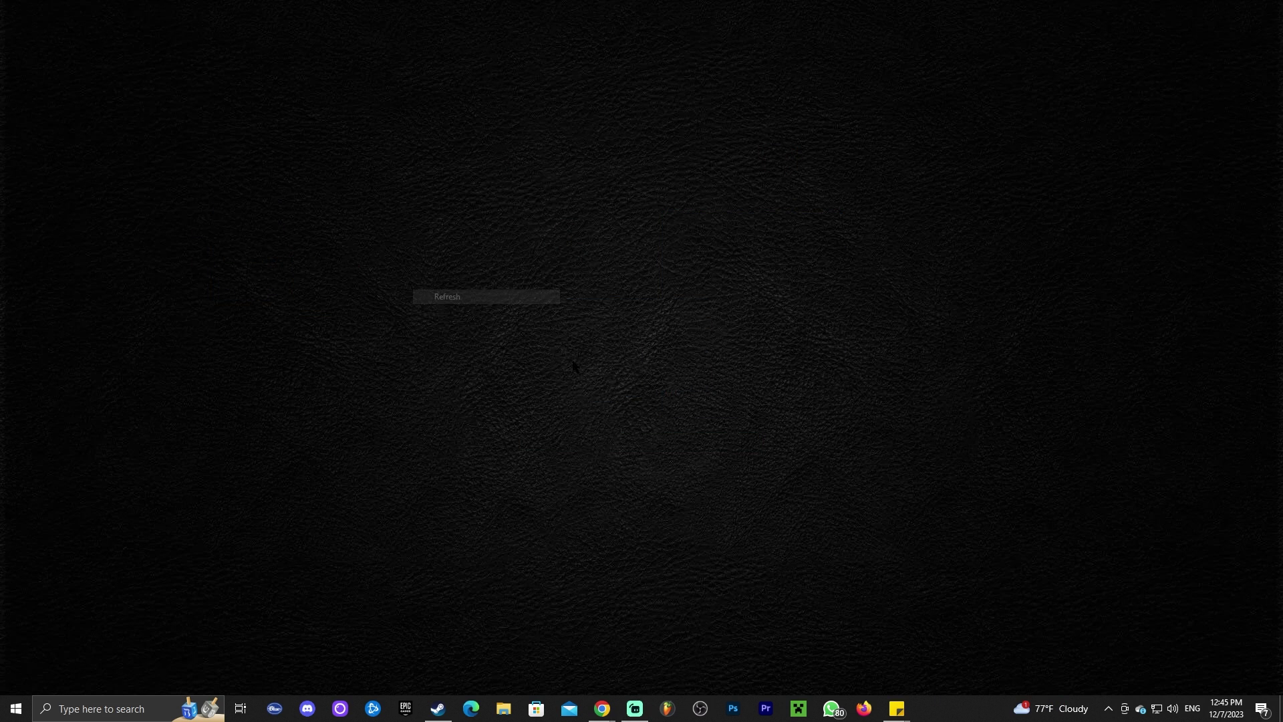
{"action": "left_click", "coordinate": [800, 708]}
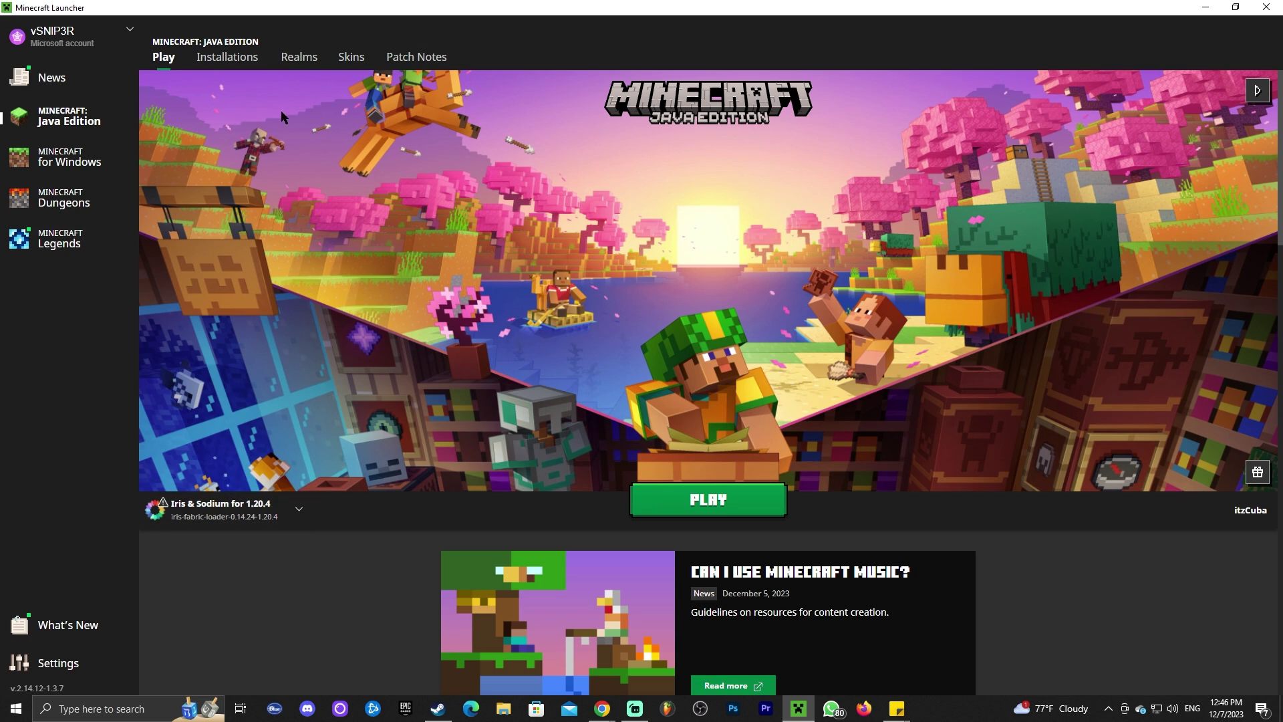
- Review the Installations list, toggling modded installations off and back on, then return to Play
{"action": "left_click", "coordinate": [220, 59]}
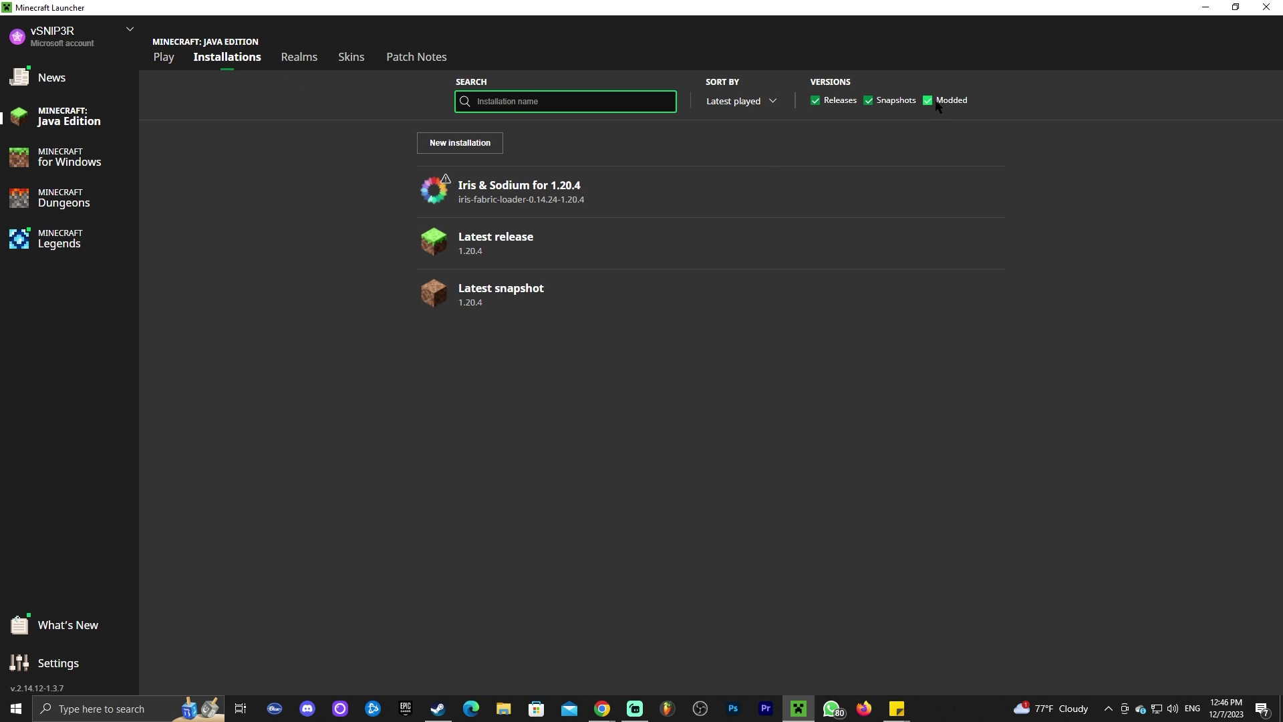
{"action": "left_click", "coordinate": [929, 101]}
{"action": "left_click", "coordinate": [931, 102]}
{"action": "left_click", "coordinate": [934, 103]}
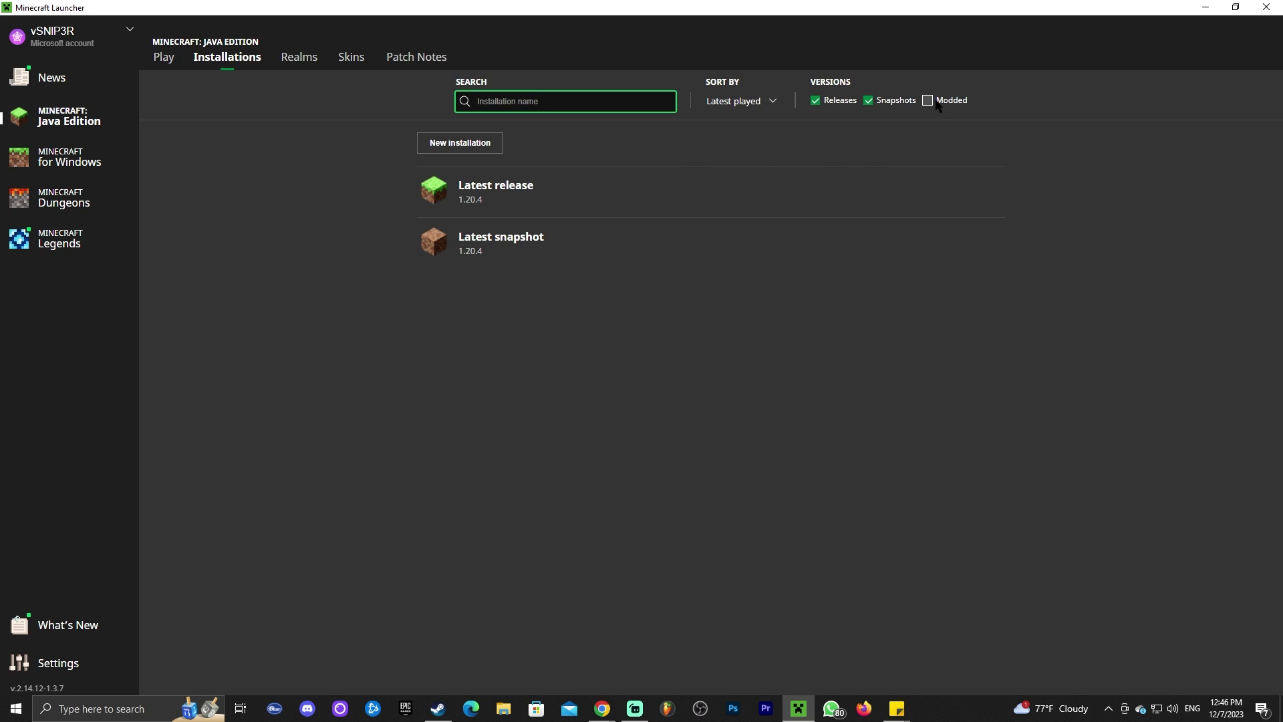
{"action": "left_click", "coordinate": [934, 104]}
{"action": "left_click", "coordinate": [164, 58]}
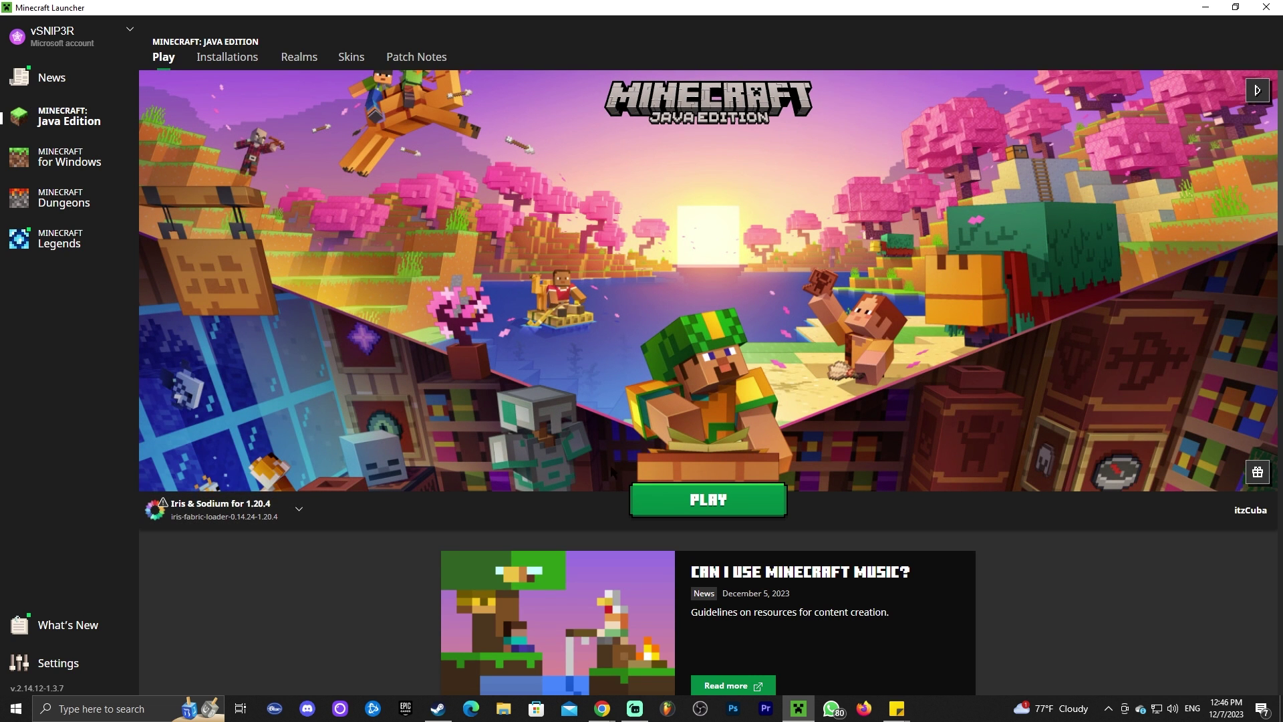
- Launch the Iris & Sodium for 1.20.4 installation, accepting the modified-installation risk warning
{"action": "left_click", "coordinate": [734, 505]}
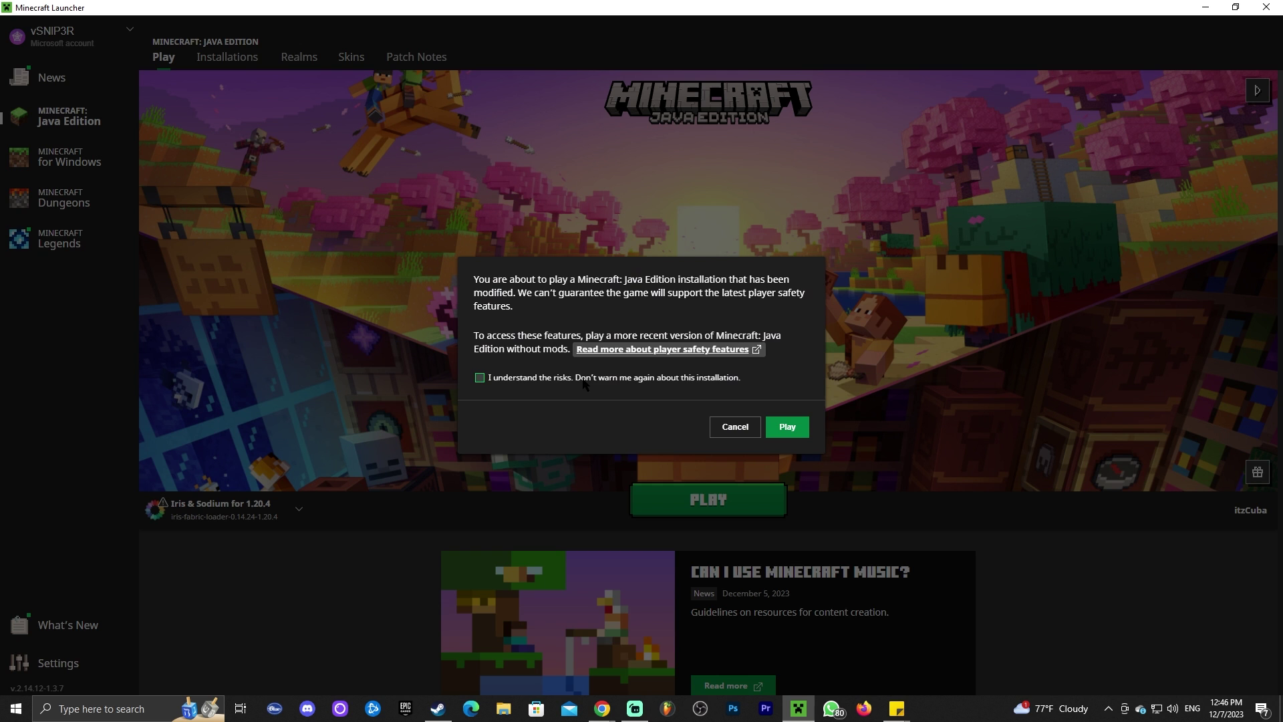
{"action": "left_click", "coordinate": [583, 378]}
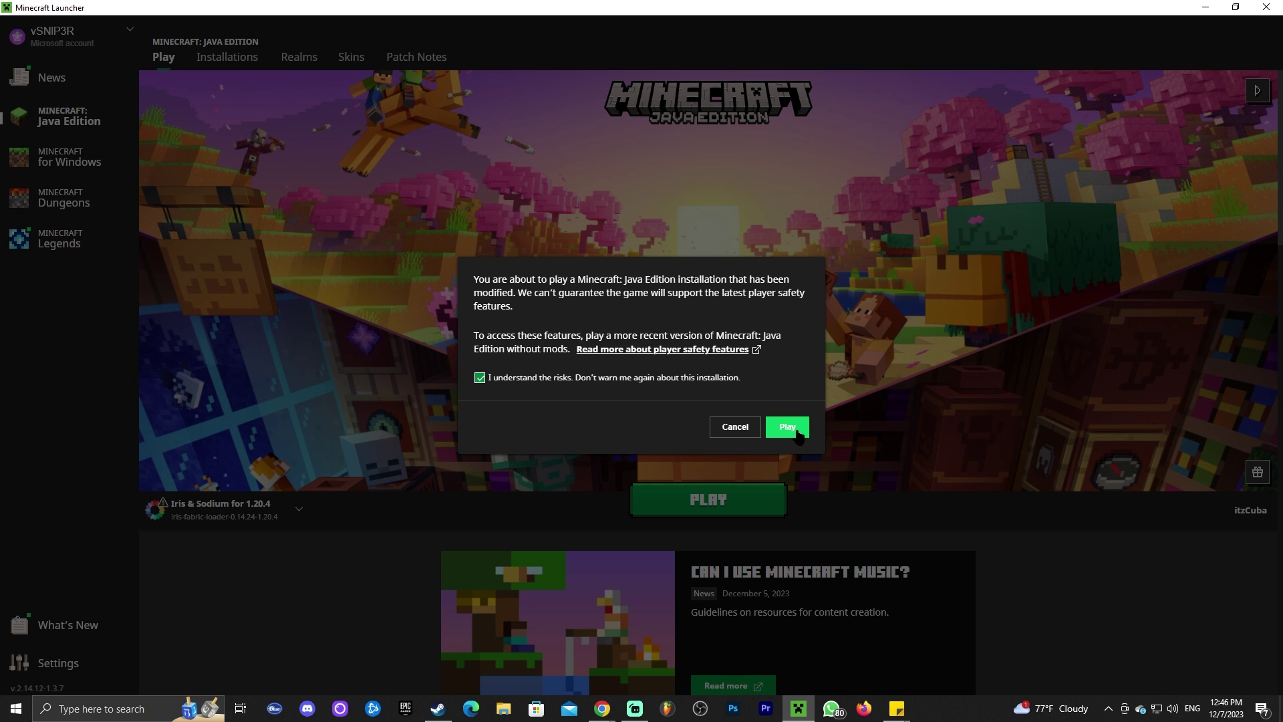
{"action": "left_click", "coordinate": [796, 432]}
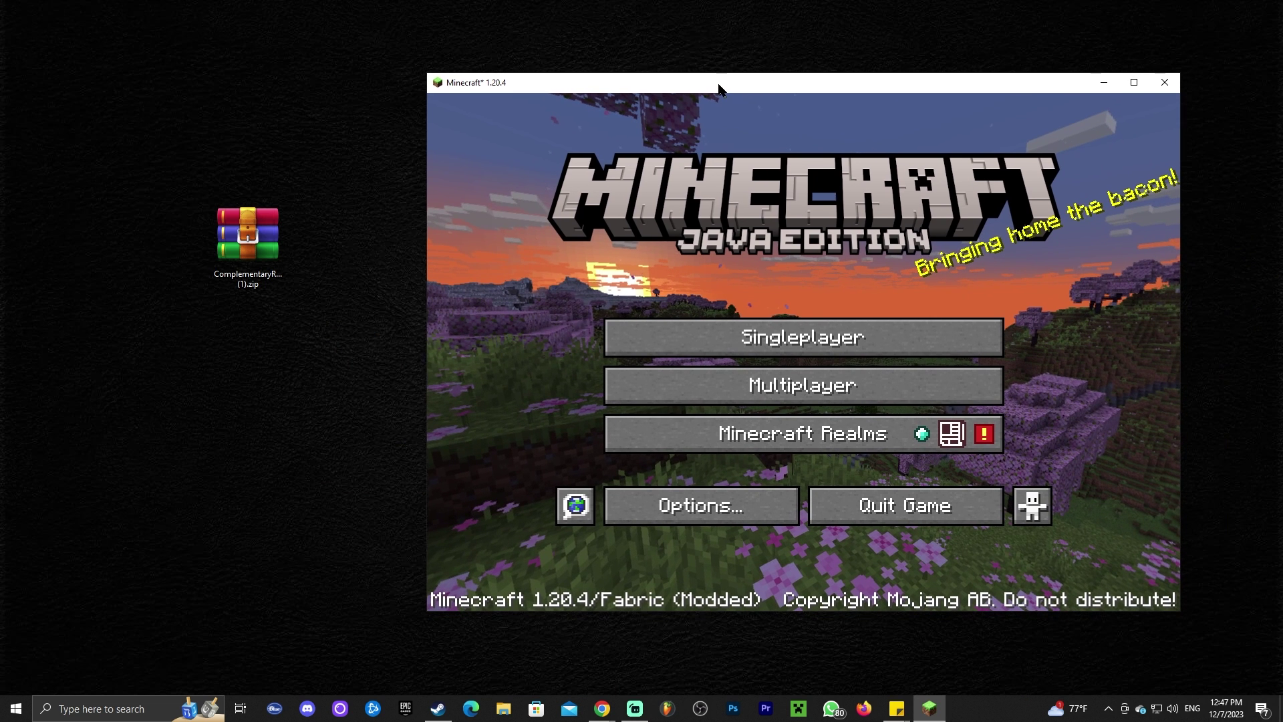
{"action": "left_click_drag", "start_coordinate": [720, 87], "coordinate": [704, 74]}
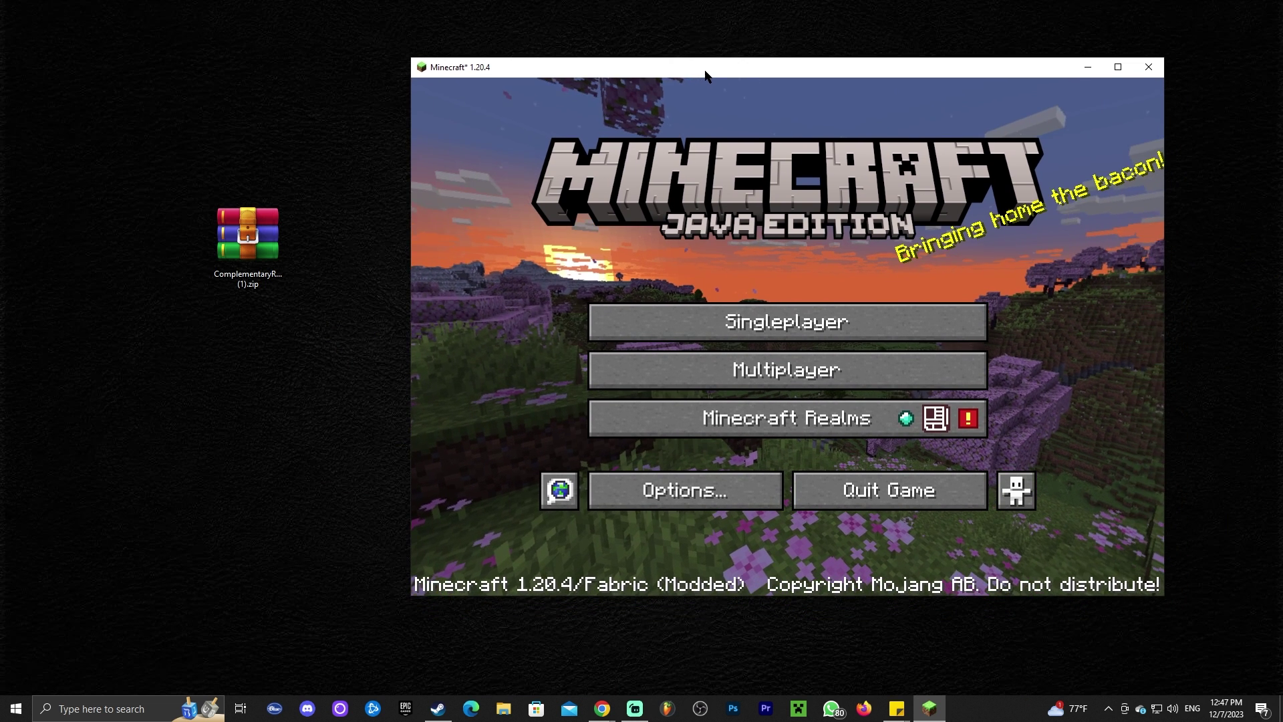
- Load the first singleplayer world and pause the game
{"action": "left_click", "coordinate": [601, 321]}
{"action": "left_click", "coordinate": [558, 212]}
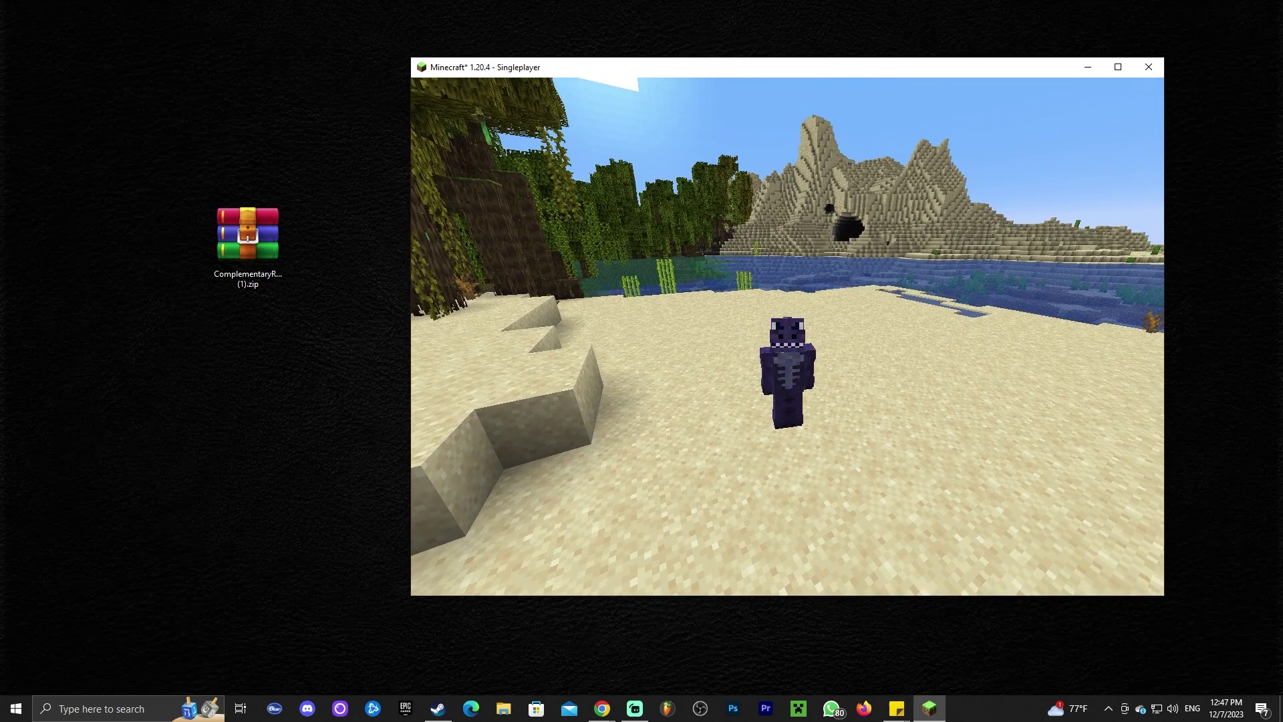
{"action": "key", "text": "Escape"}
- Maximize the game window and go through Options > Video Settings to the Shader Packs list
{"action": "left_click", "coordinate": [728, 388]}
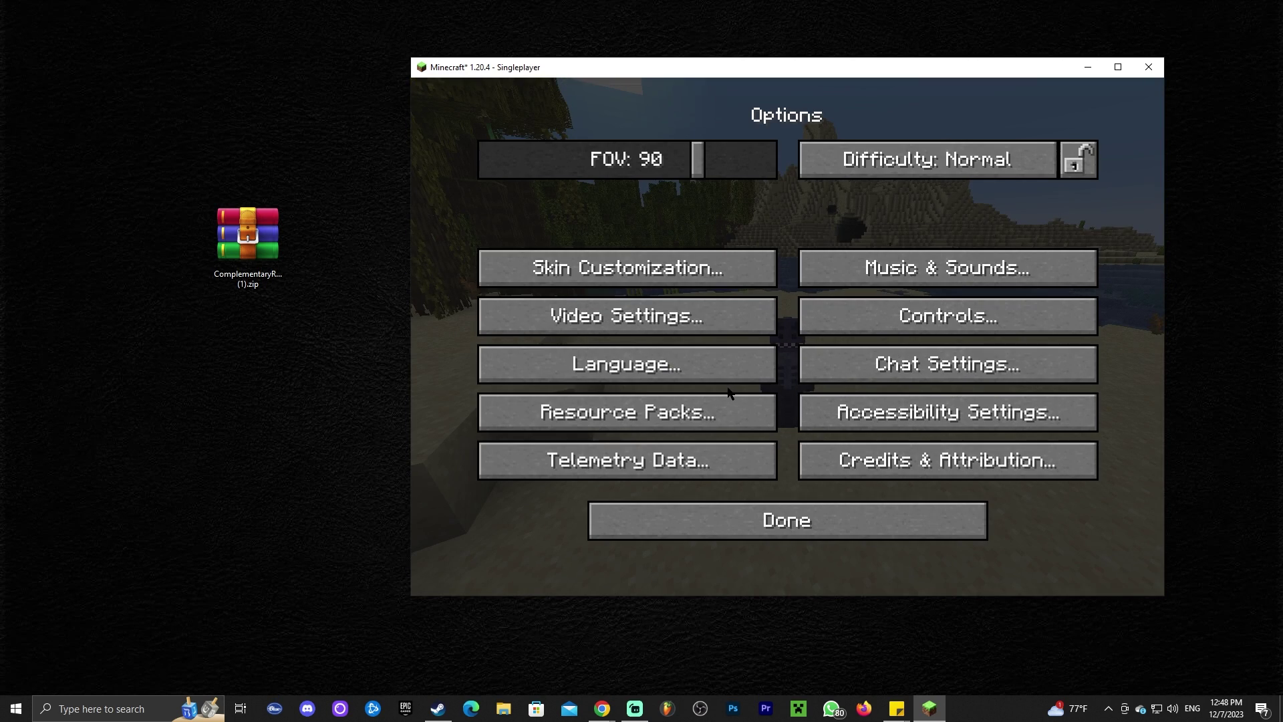
{"action": "left_click", "coordinate": [695, 309]}
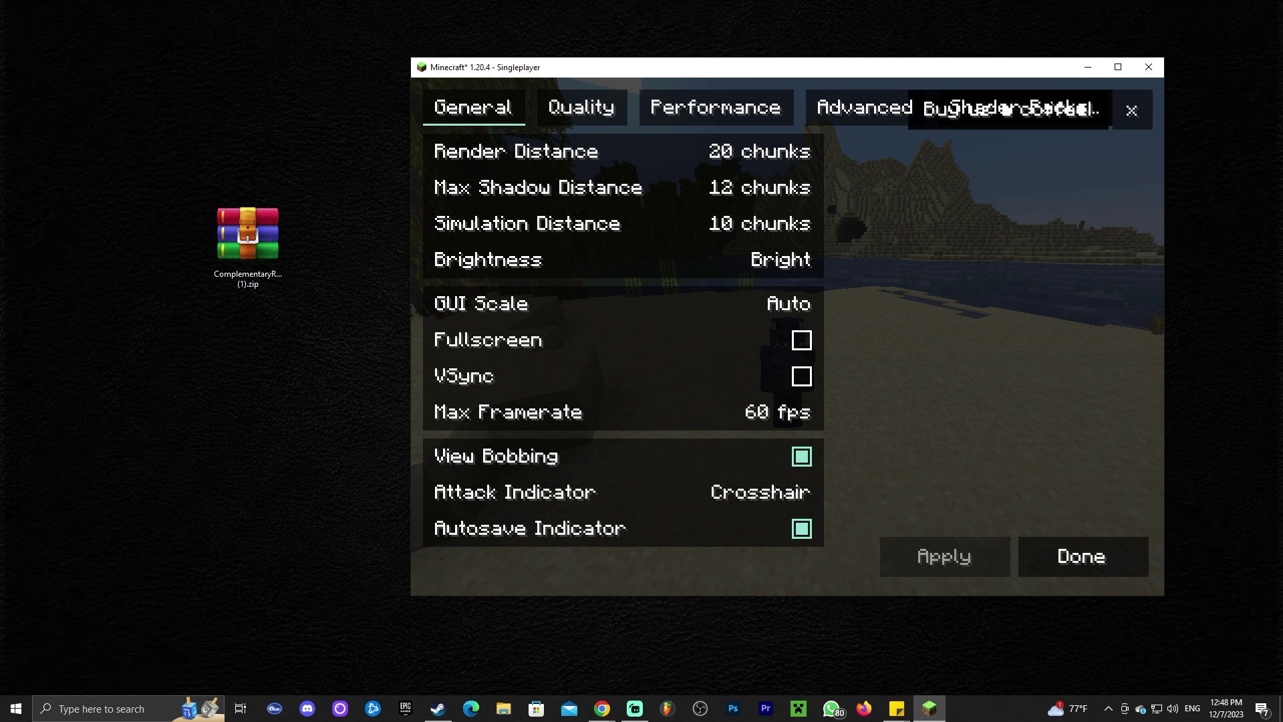
{"action": "left_click", "coordinate": [1118, 66]}
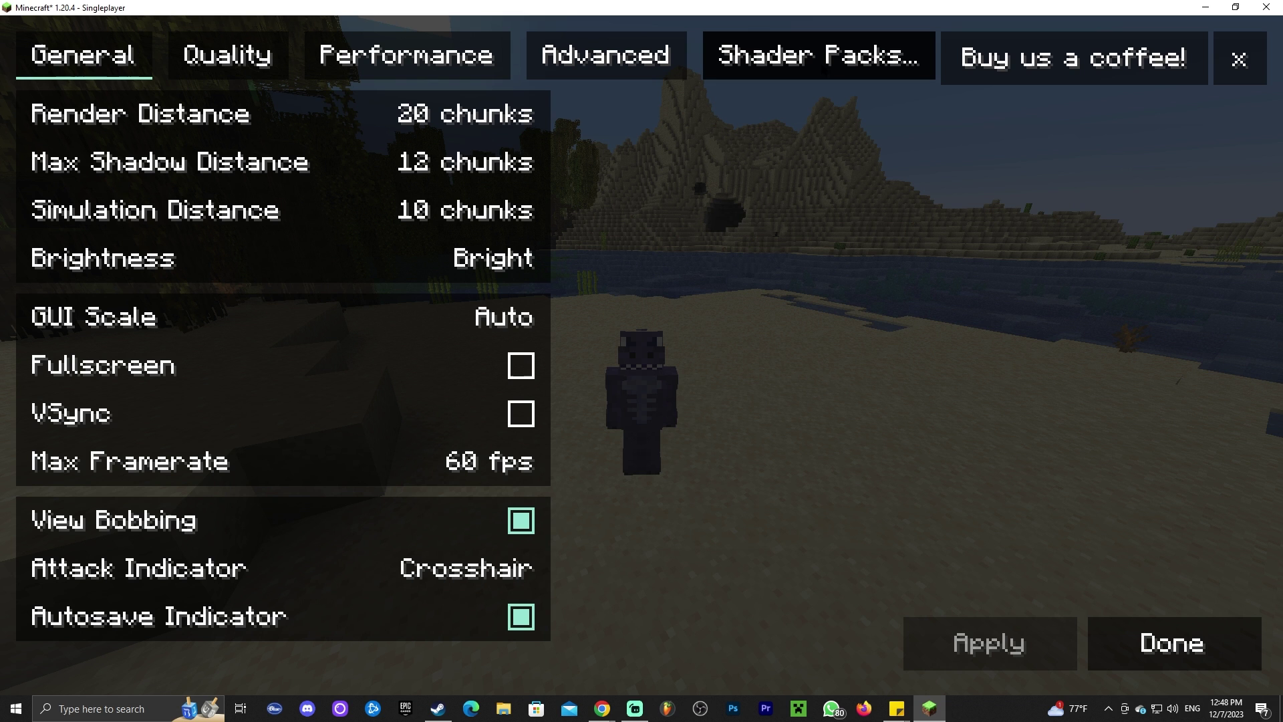
{"action": "left_click", "coordinate": [834, 75]}
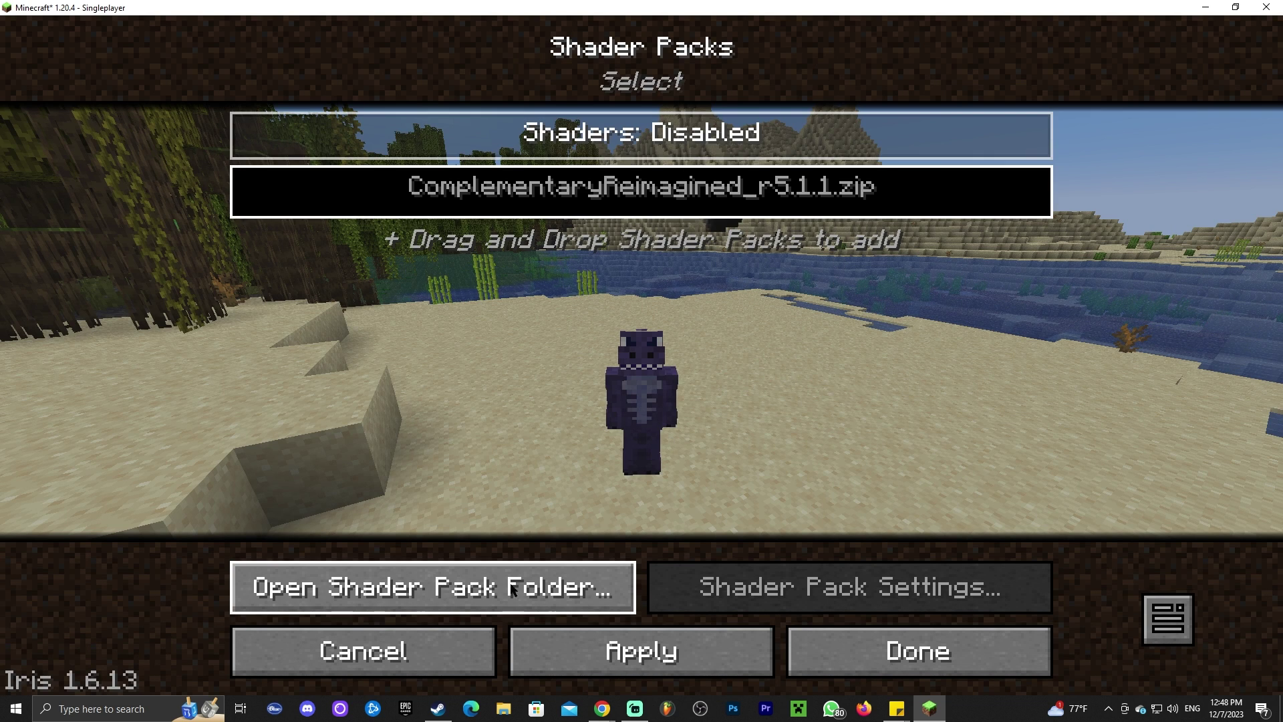
- Open the shaderpacks folder and delete the existing Complementary Reimagined zip
{"action": "left_click", "coordinate": [455, 596]}
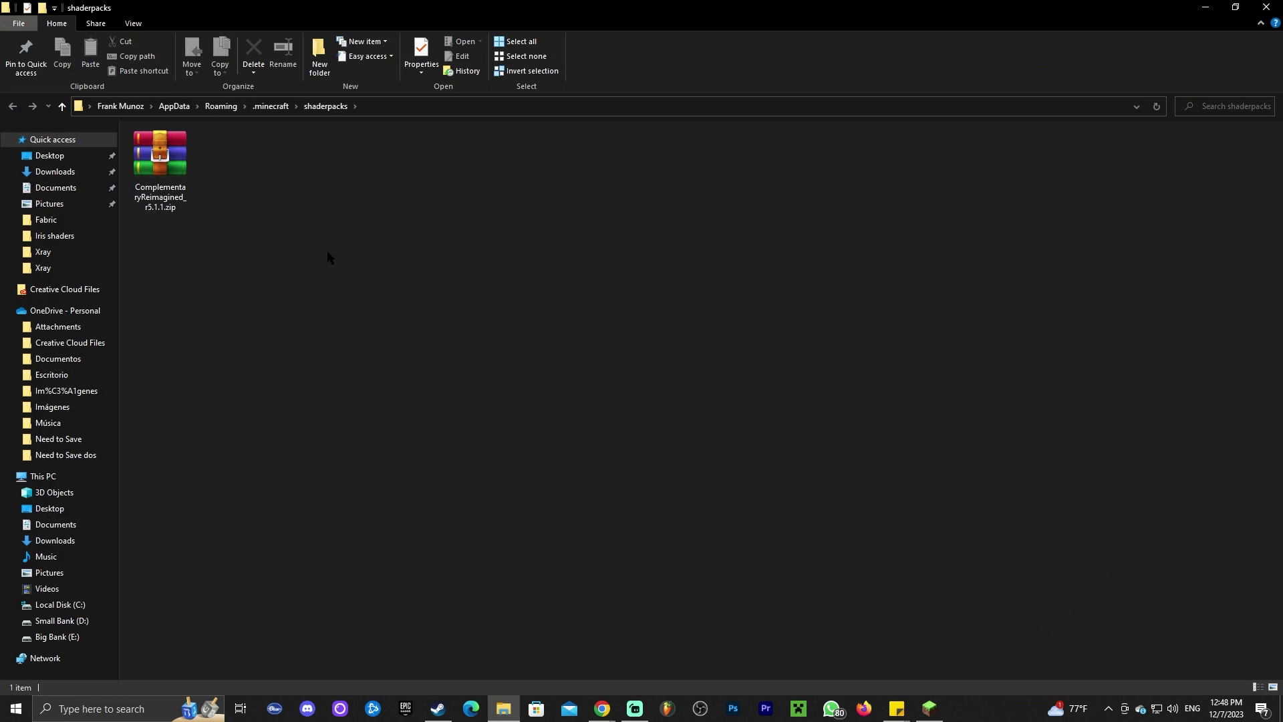
{"action": "left_click_drag", "start_coordinate": [327, 250], "coordinate": [134, 160]}
{"action": "key", "text": "Delete"}
{"action": "key", "text": "super+Down"}
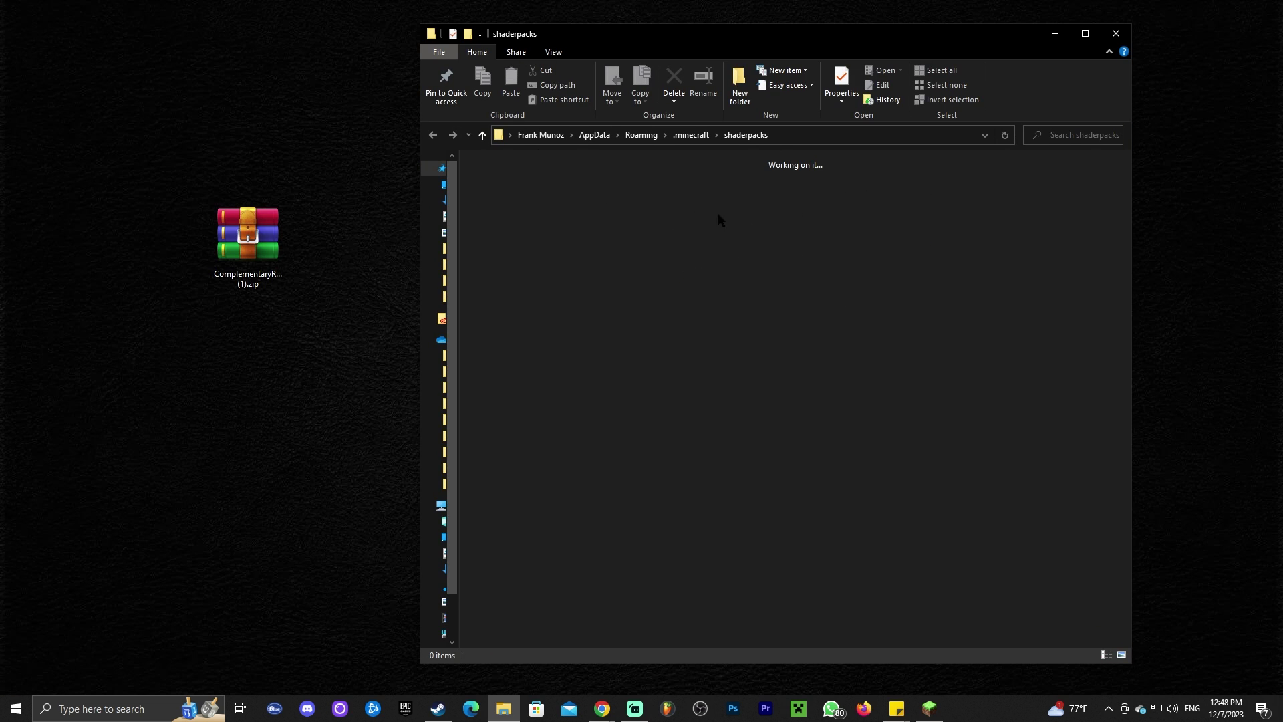
- Drag the desktop ComplementaryReimagined zip into shaderpacks, close Explorer, and return to Minecraft
{"action": "left_click", "coordinate": [239, 242]}
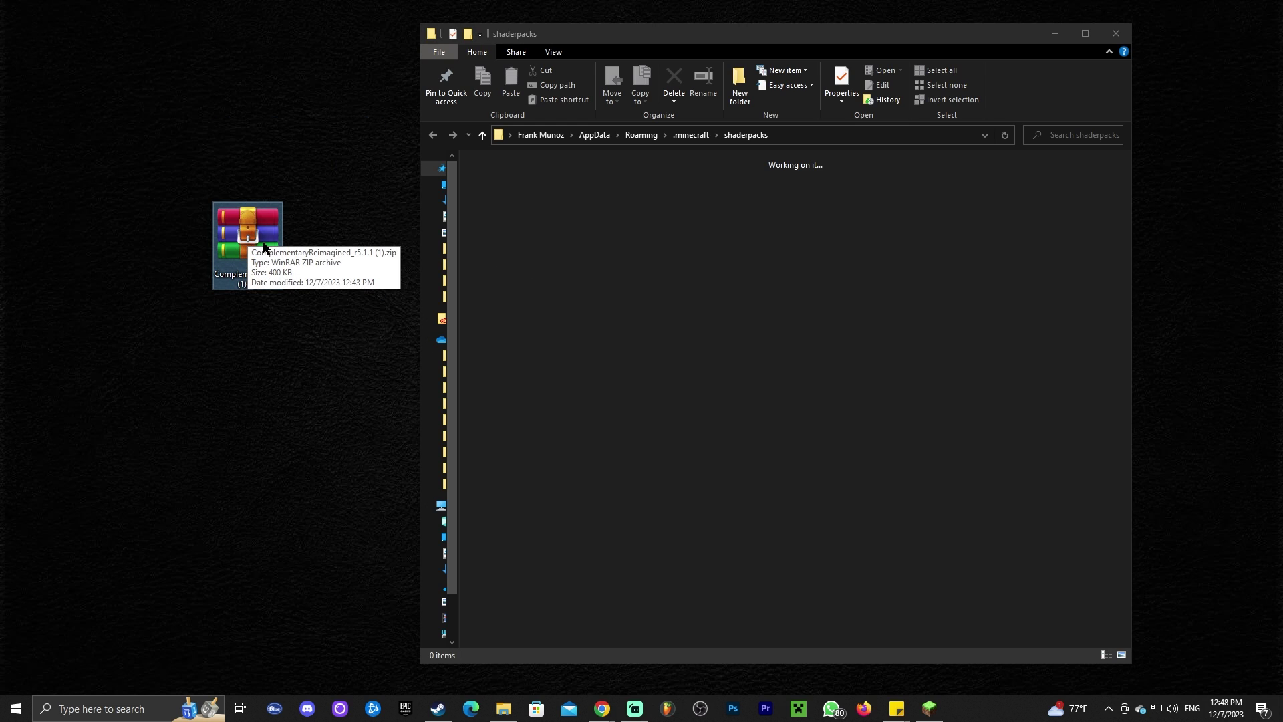
{"action": "left_click_drag", "start_coordinate": [245, 240], "coordinate": [720, 332]}
{"action": "left_click", "coordinate": [501, 215]}
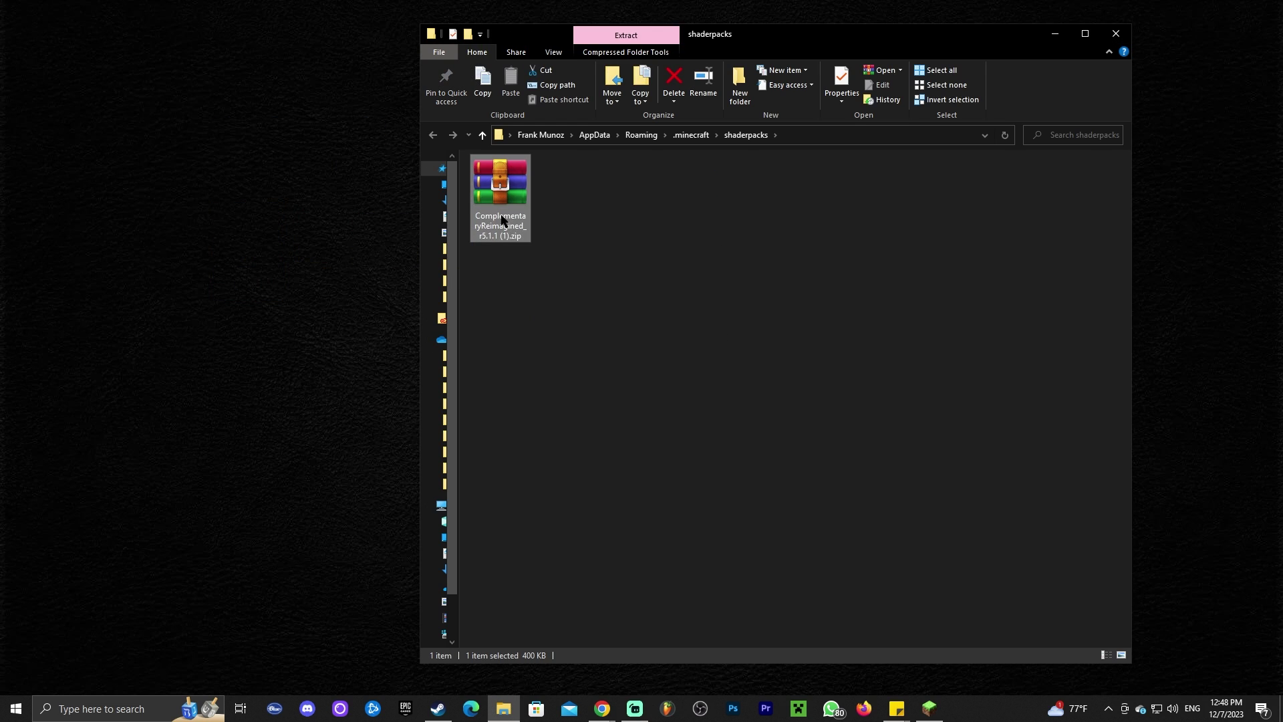
{"action": "left_click", "coordinate": [668, 394]}
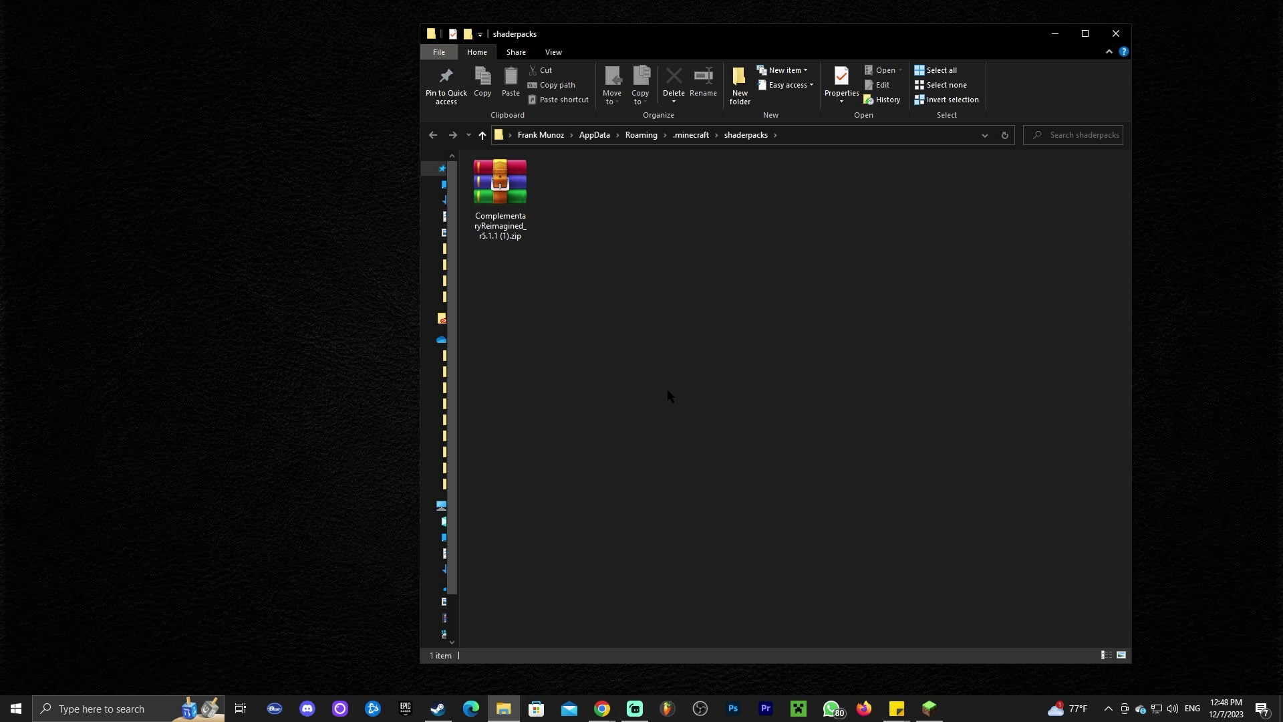
{"action": "left_click", "coordinate": [1116, 34]}
{"action": "left_click", "coordinate": [929, 708]}
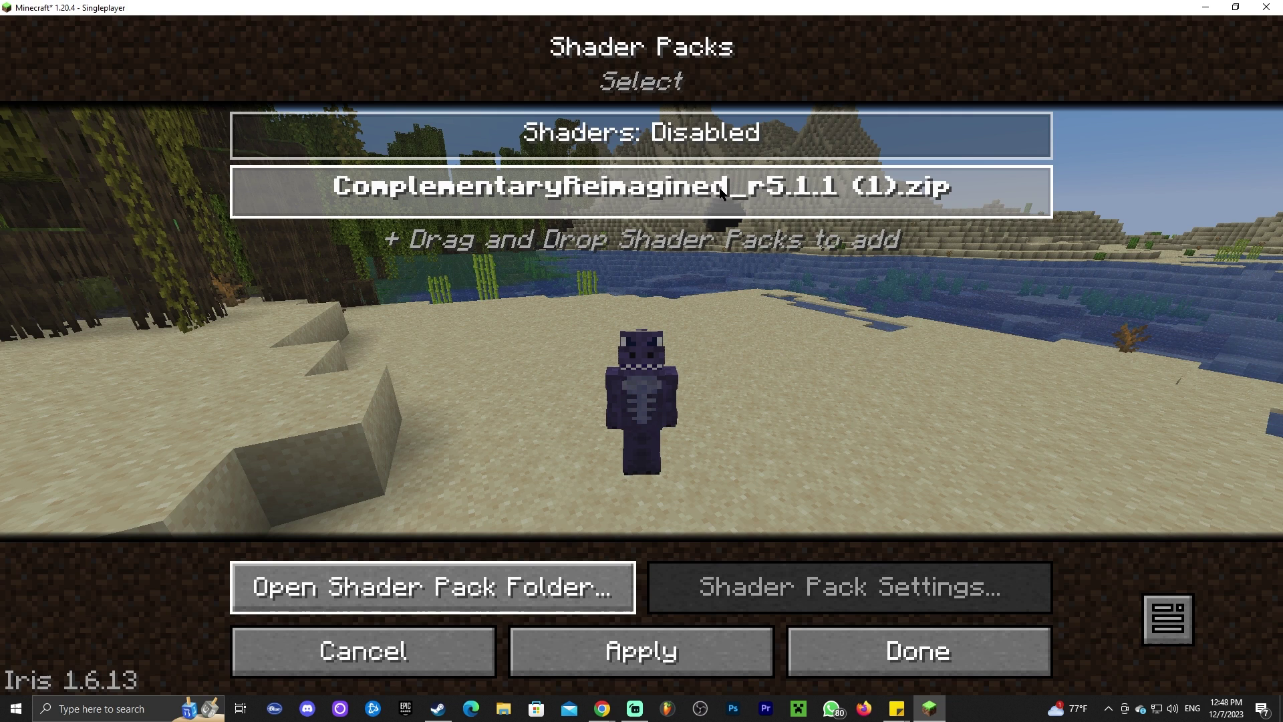
- Select ComplementaryReimagined_r5.1.1 (1).zip, confirm with Done, and back out of the menus into the game
{"action": "left_click", "coordinate": [535, 189]}
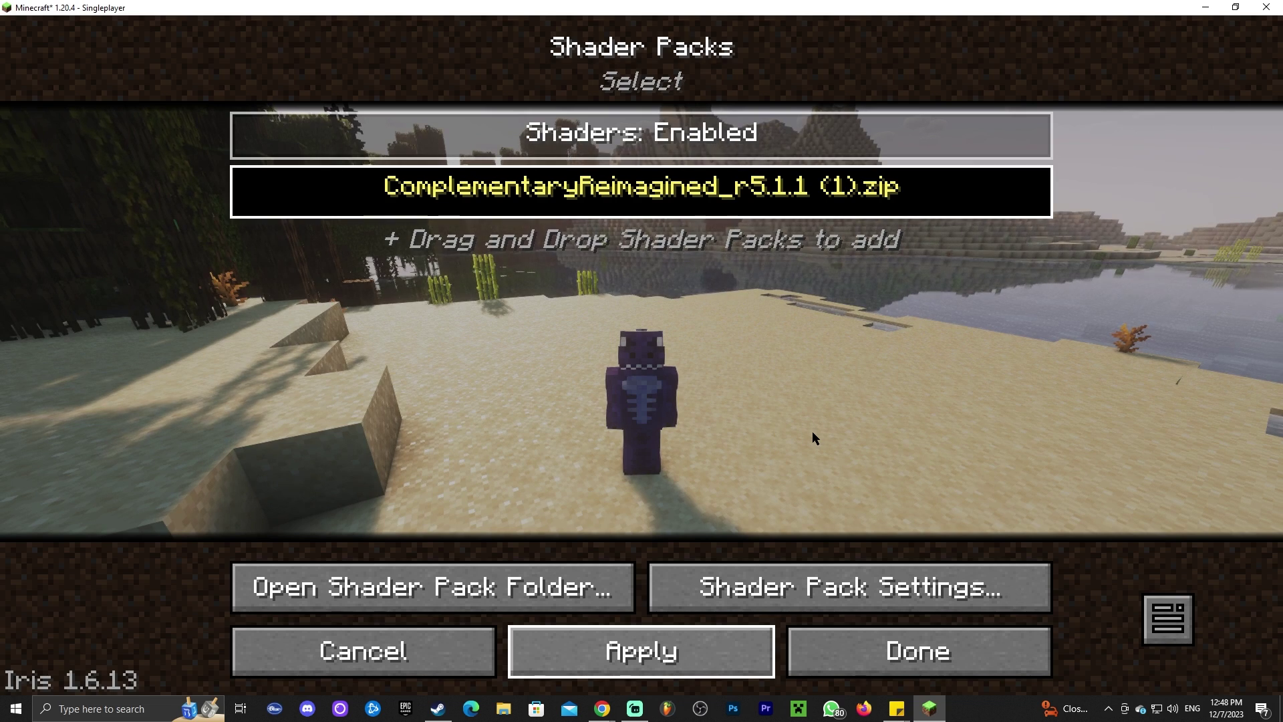
{"action": "left_click", "coordinate": [891, 660]}
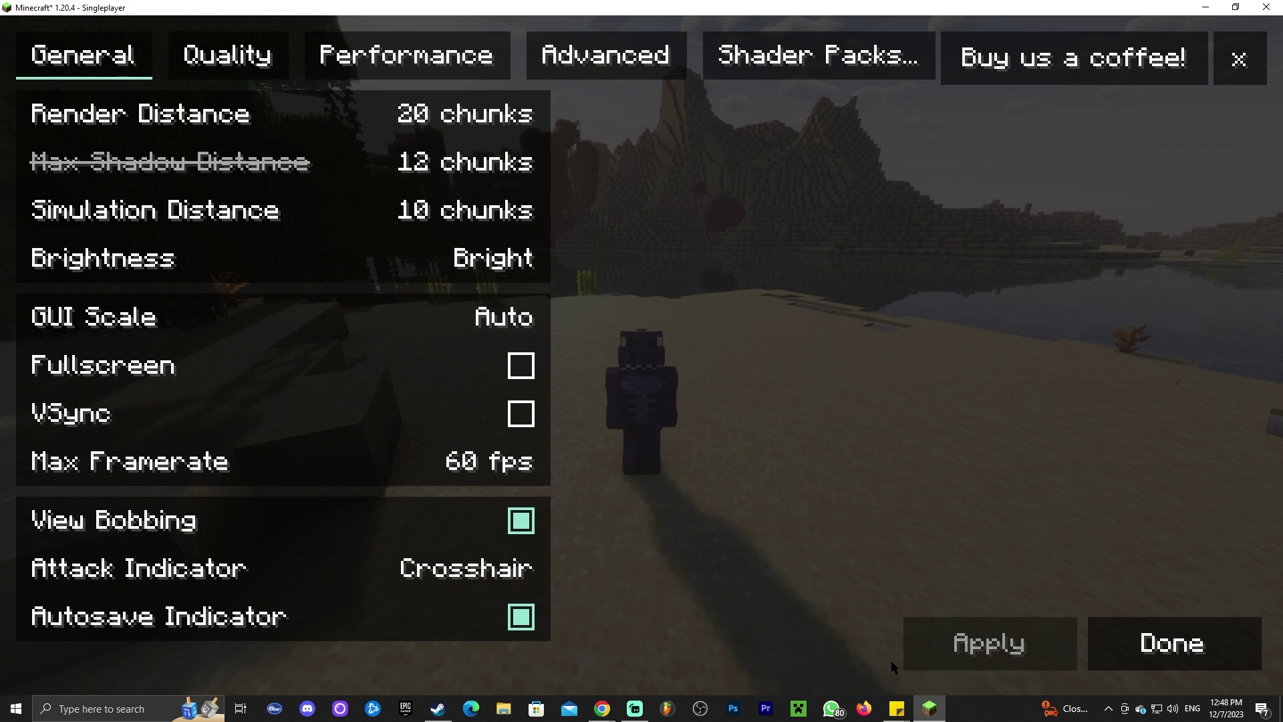
{"action": "key", "text": "Escape"}
{"action": "left_click", "coordinate": [850, 601]}
{"action": "key", "text": "Escape"}
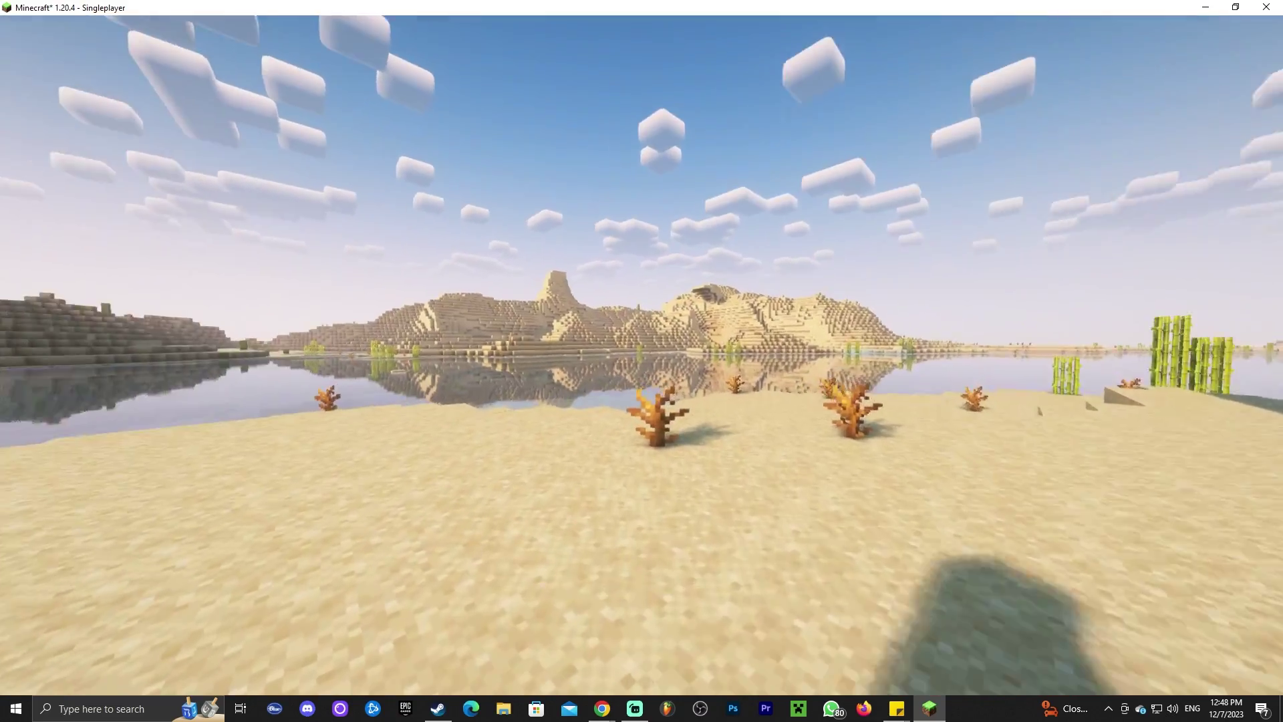
- Walk to the lake with the HUD shown and toggle shaders off and back on with K
{"action": "key", "text": "F1"}
{"action": "key", "text": "w"}
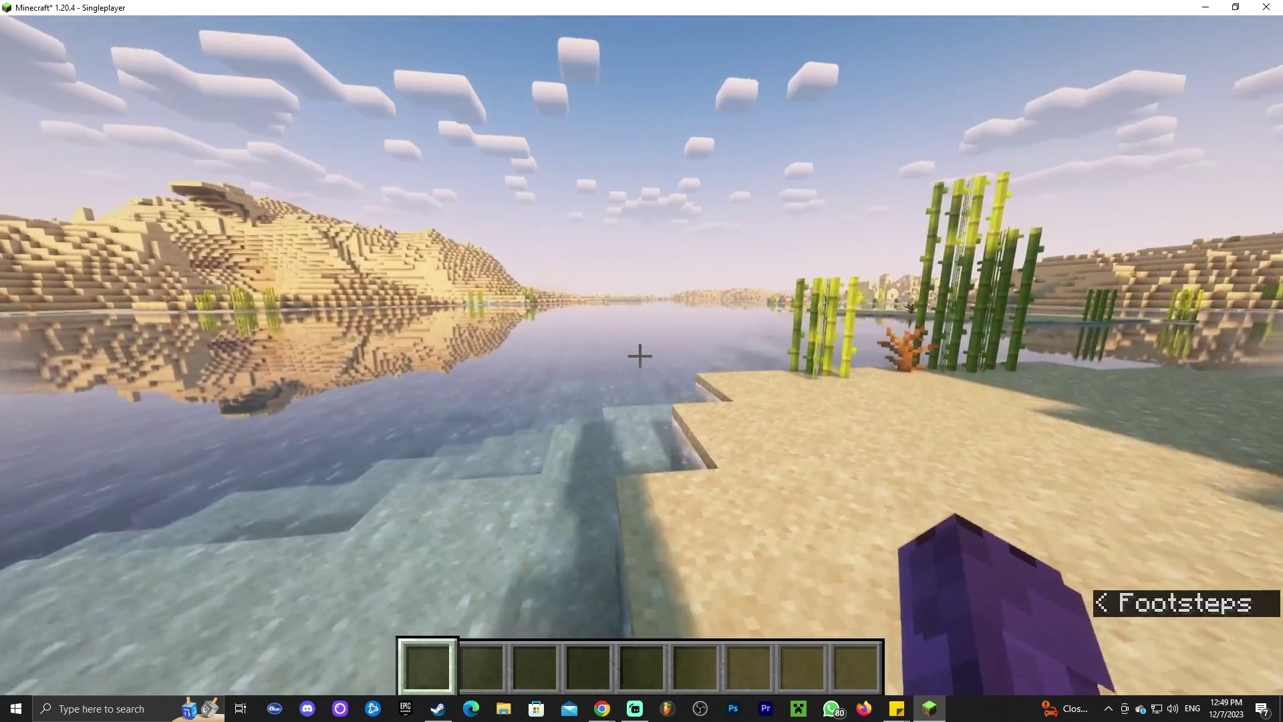
{"action": "key", "text": "k"}
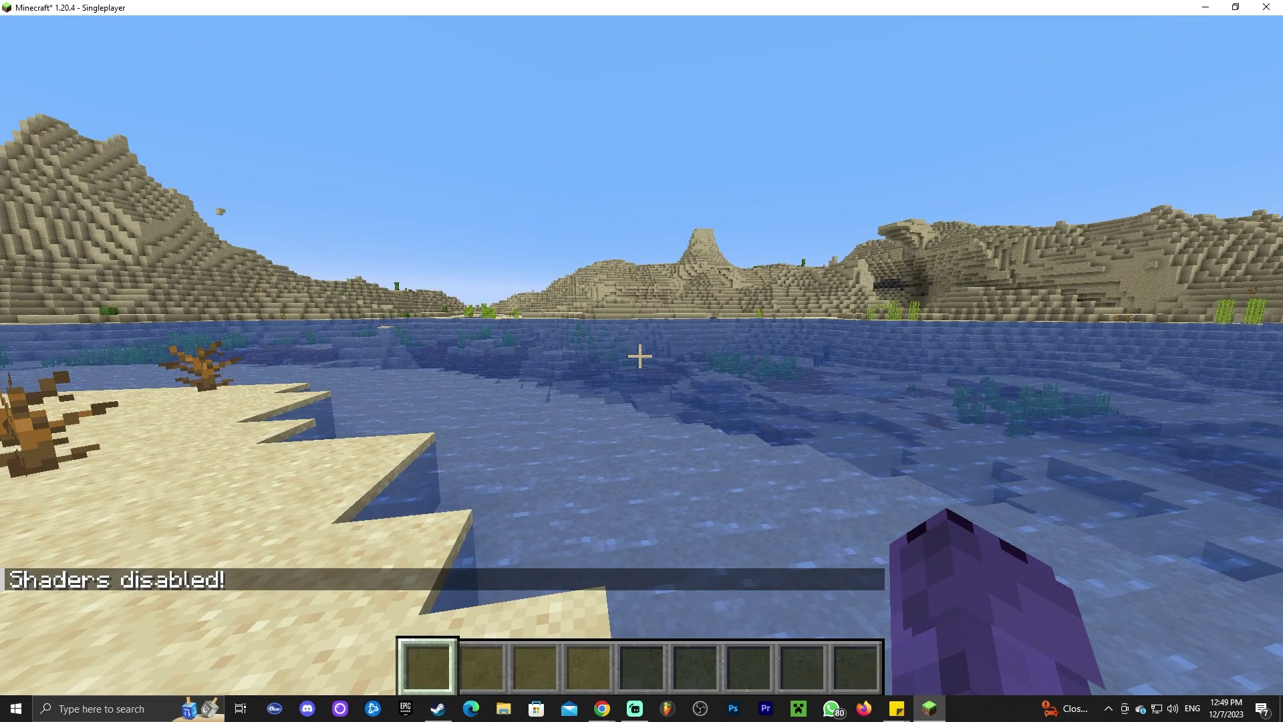
{"action": "key", "text": "k"}
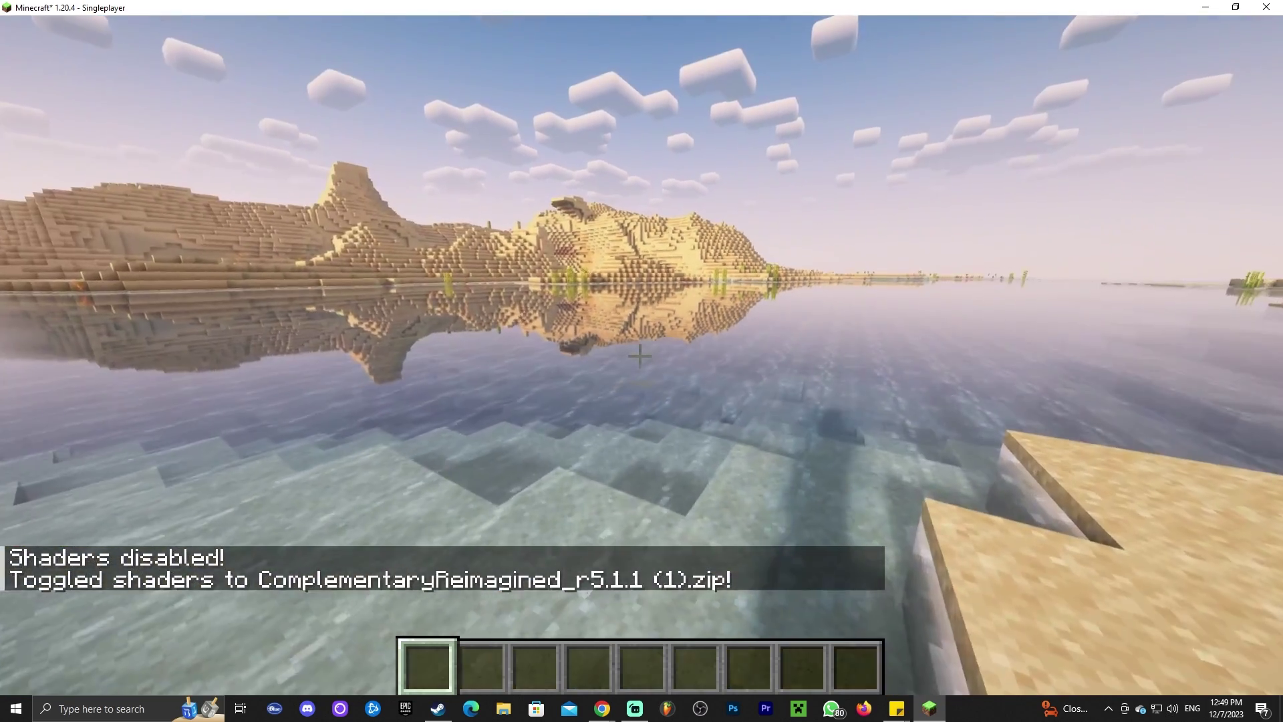
- Check the Shader Packs list via O, return to the world, and switch to third-person view
{"action": "key", "text": "o"}
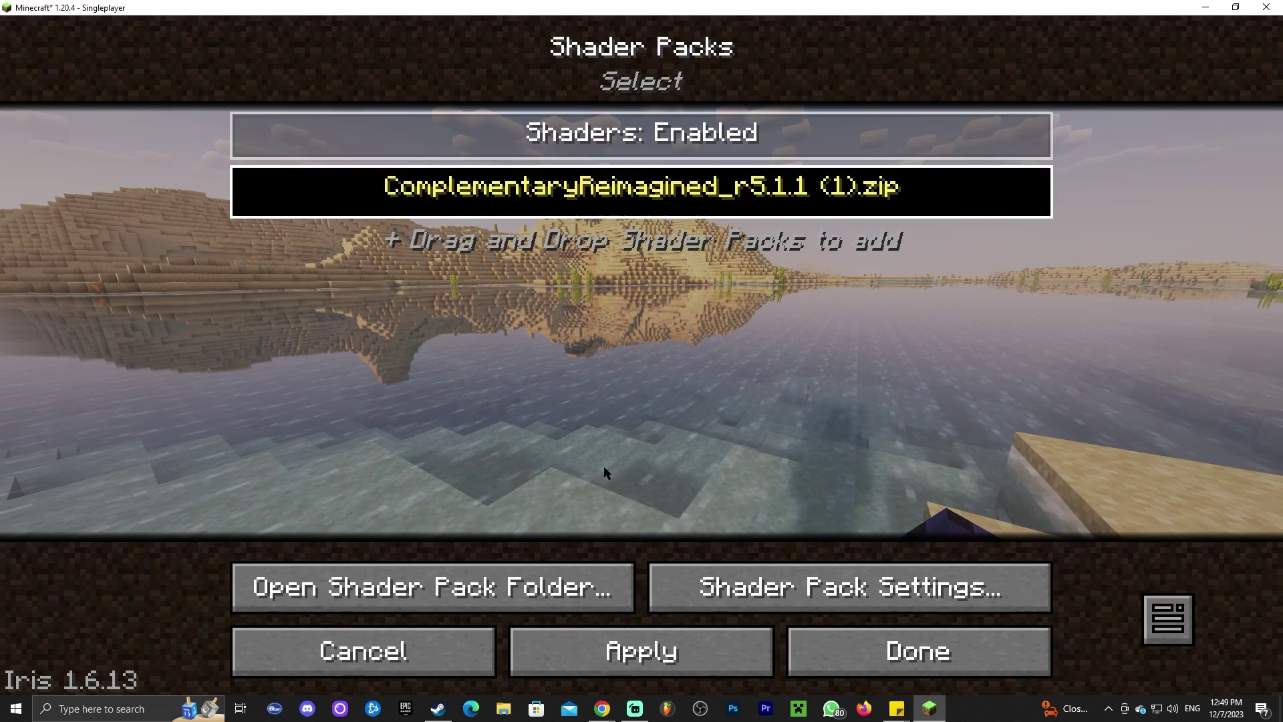
{"action": "left_click", "coordinate": [872, 649]}
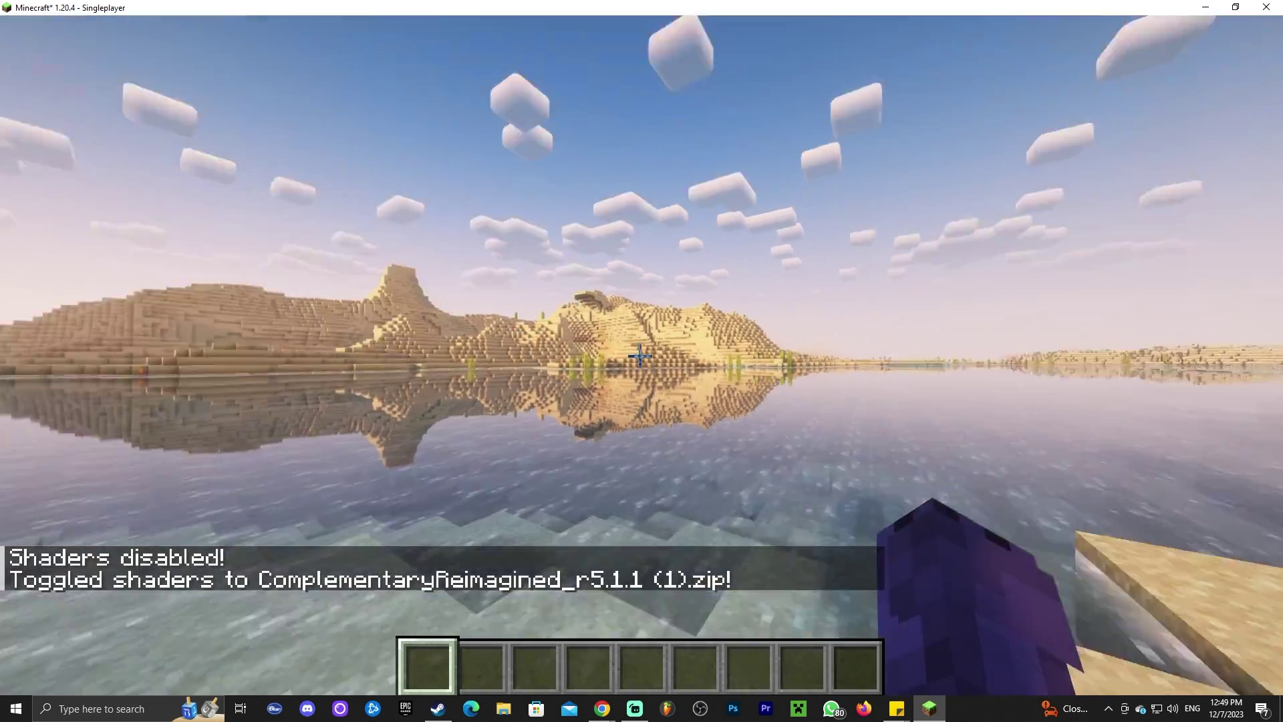
{"action": "key", "text": "F5"}
{"action": "key", "text": "F5"}
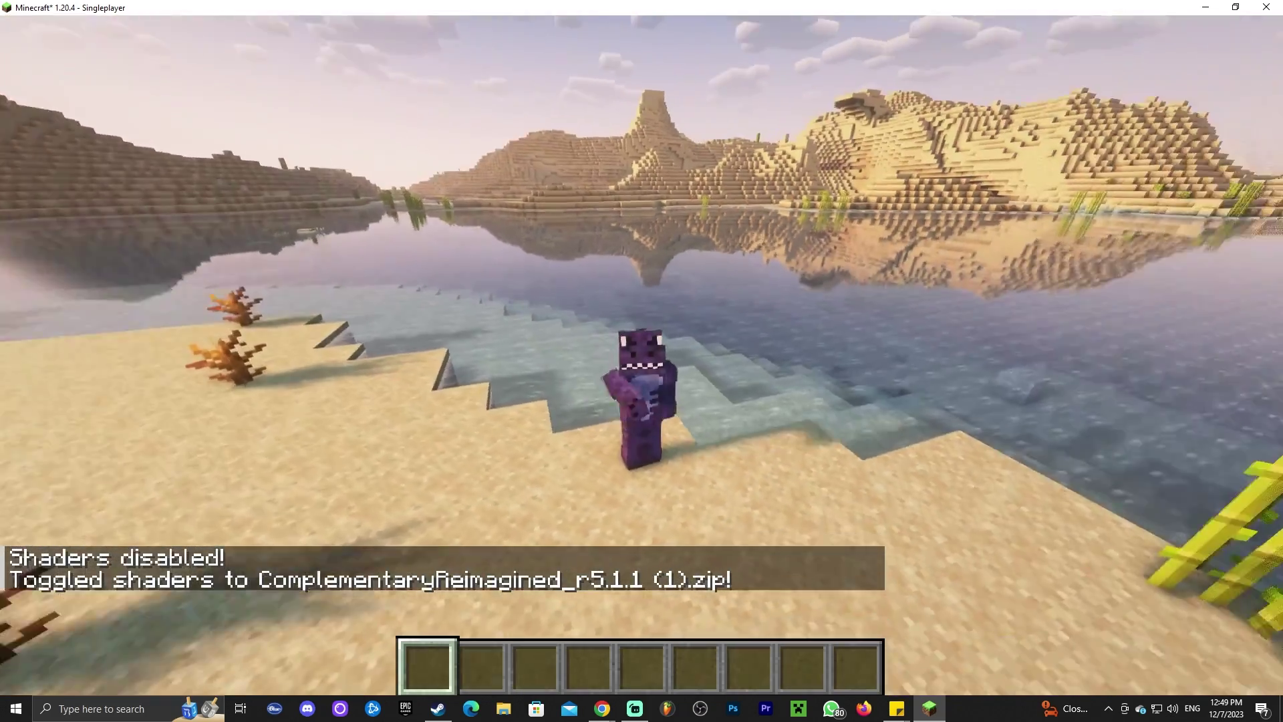